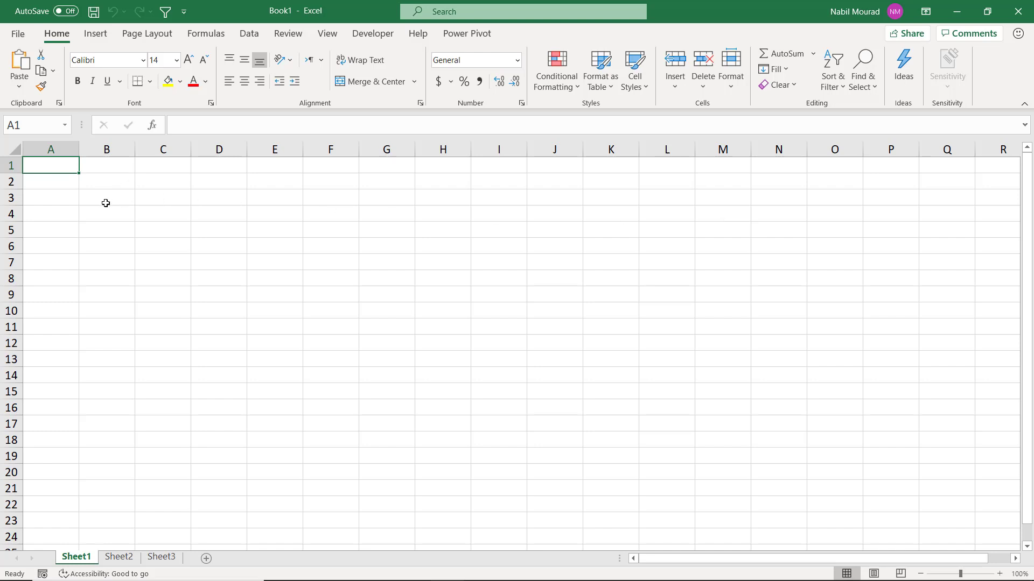
# Open the account information page to check the installed Excel version.
pyautogui.click(16, 37)
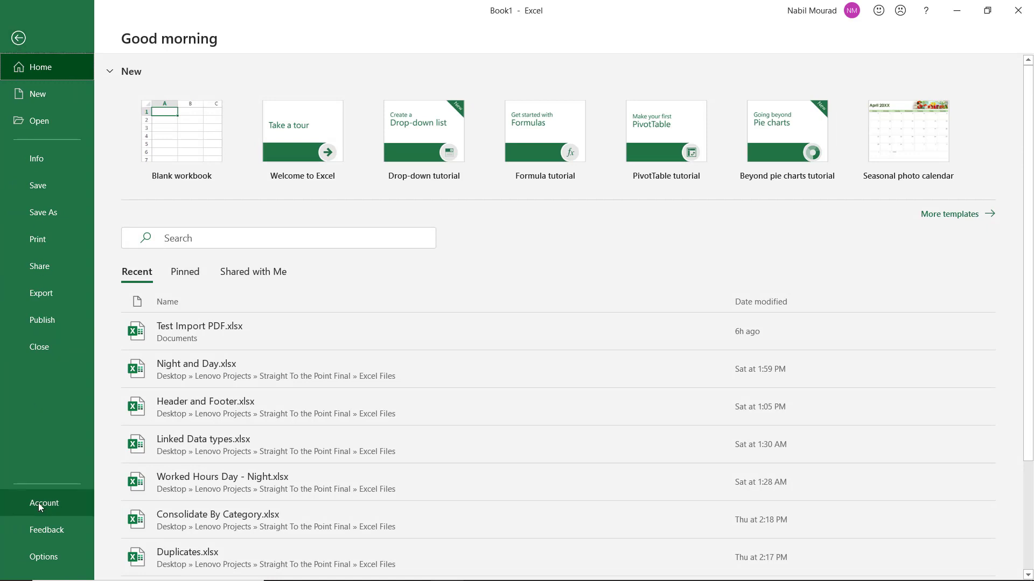
pyautogui.click(39, 505)
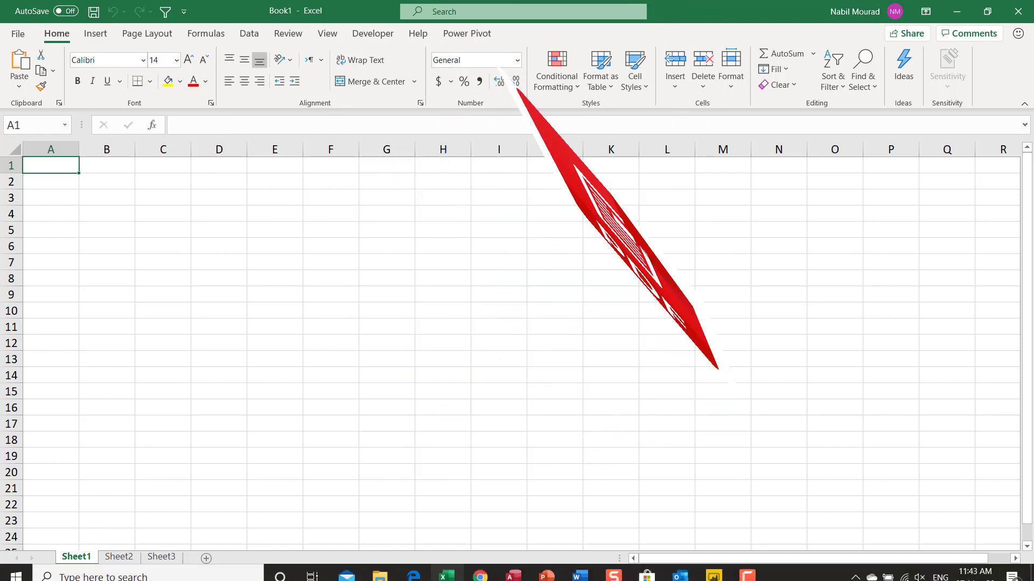
# Switch to the browser and look through the fee tables on the City of Toronto Building Permit Fees page.
pyautogui.click(415, 571)
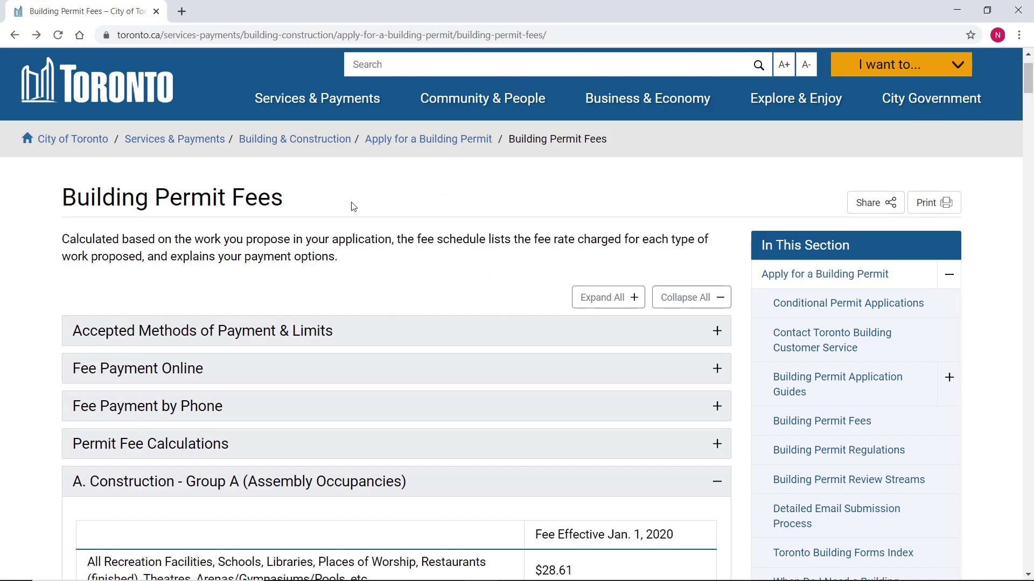
pyautogui.scroll(-5, 354, 208)
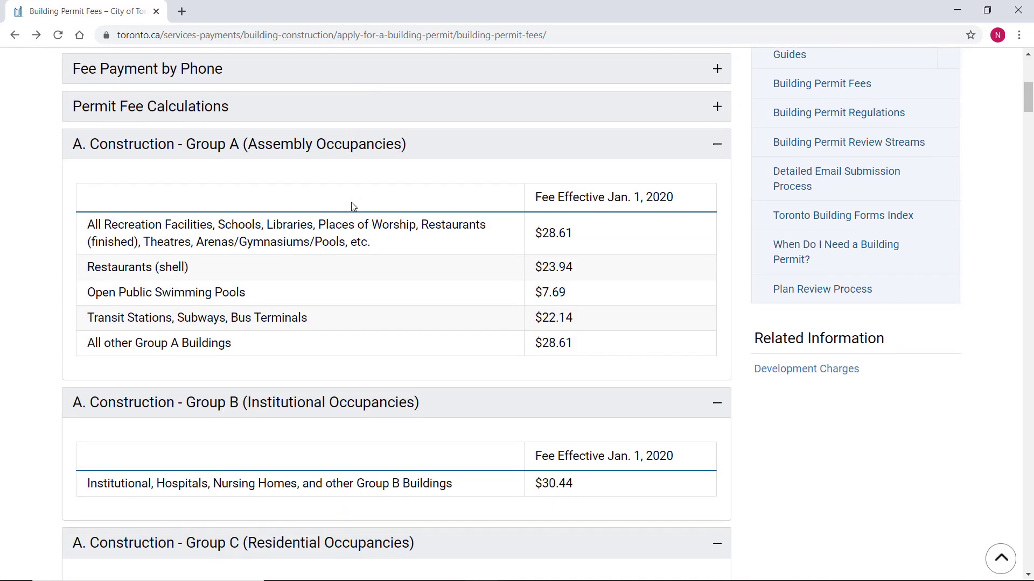
pyautogui.scroll(-5, 352, 207)
pyautogui.scroll(-20, 352, 207)
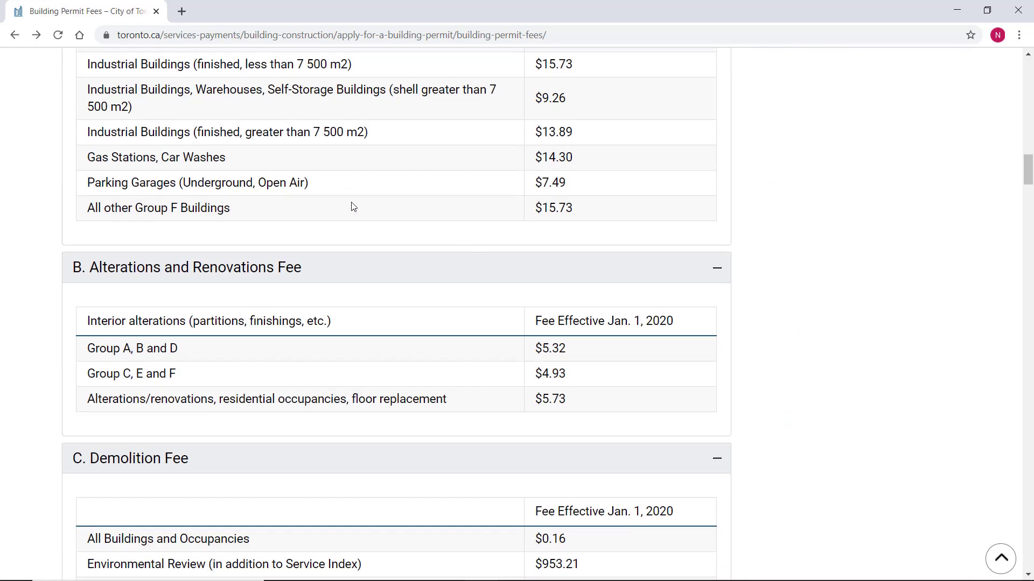
pyautogui.scroll(-10, 353, 207)
pyautogui.press('Home')
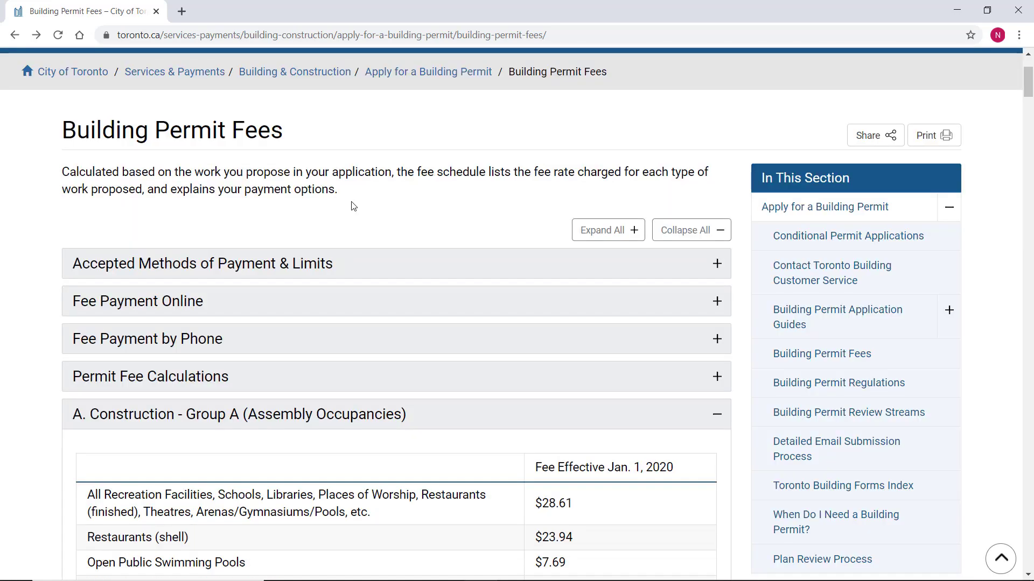
pyautogui.scroll(-5, 369, 223)
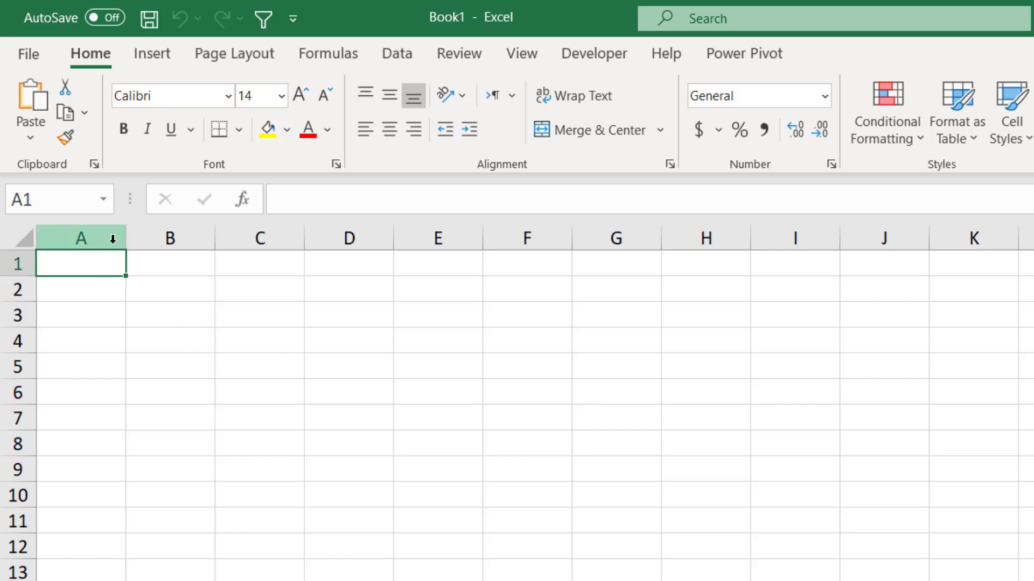
# Import "Building Permit Fees – City of Toronto.pdf" from the Downloads folder as a PDF data source.
pyautogui.click(399, 56)
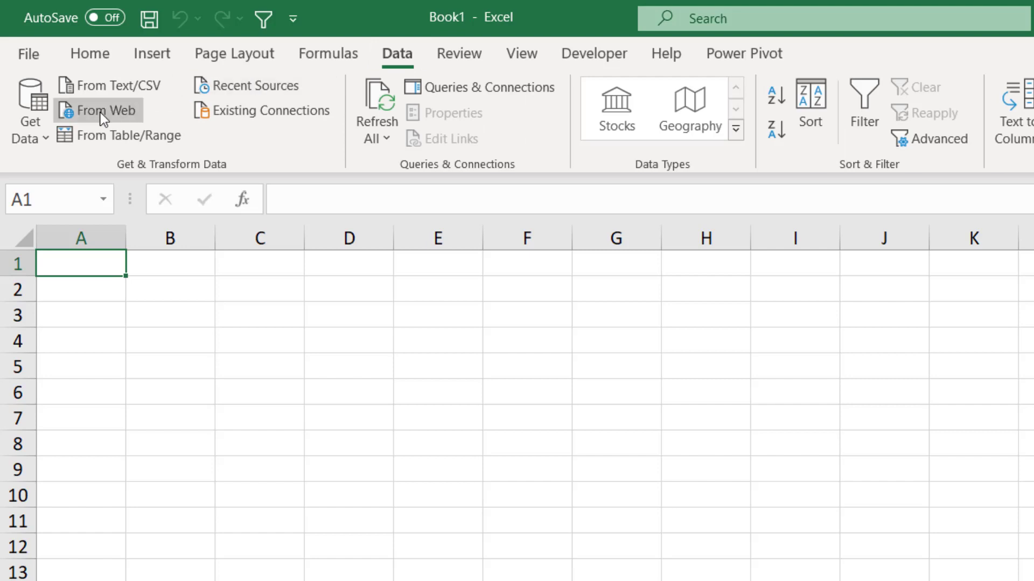
pyautogui.click(43, 137)
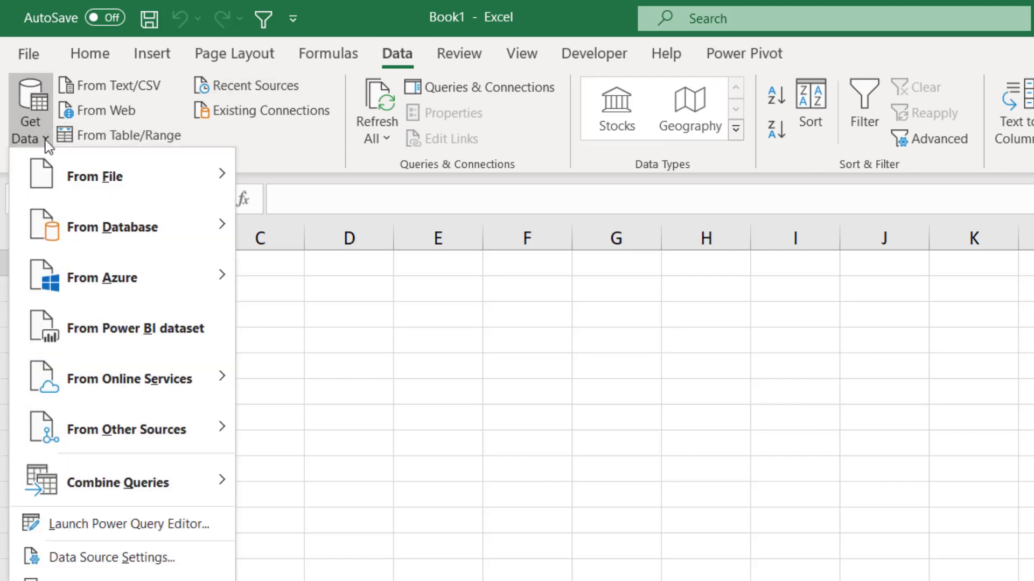
pyautogui.moveTo(86, 187)
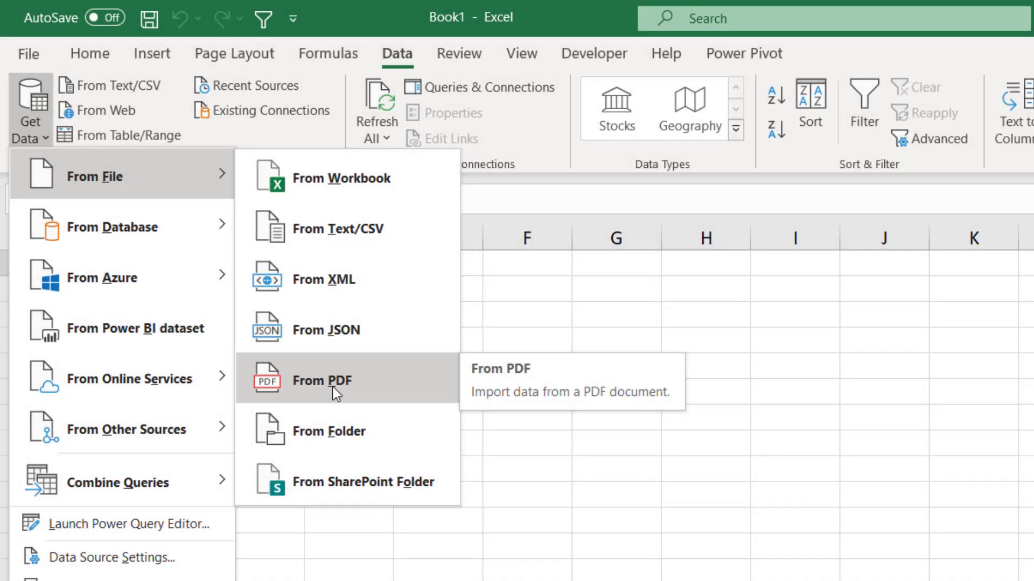
pyautogui.click(332, 383)
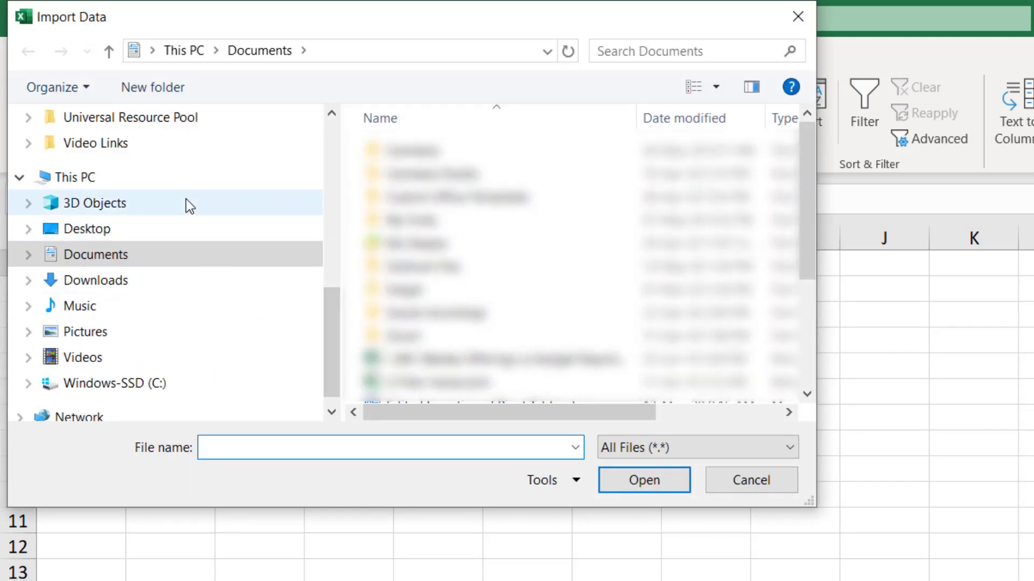
pyautogui.click(108, 276)
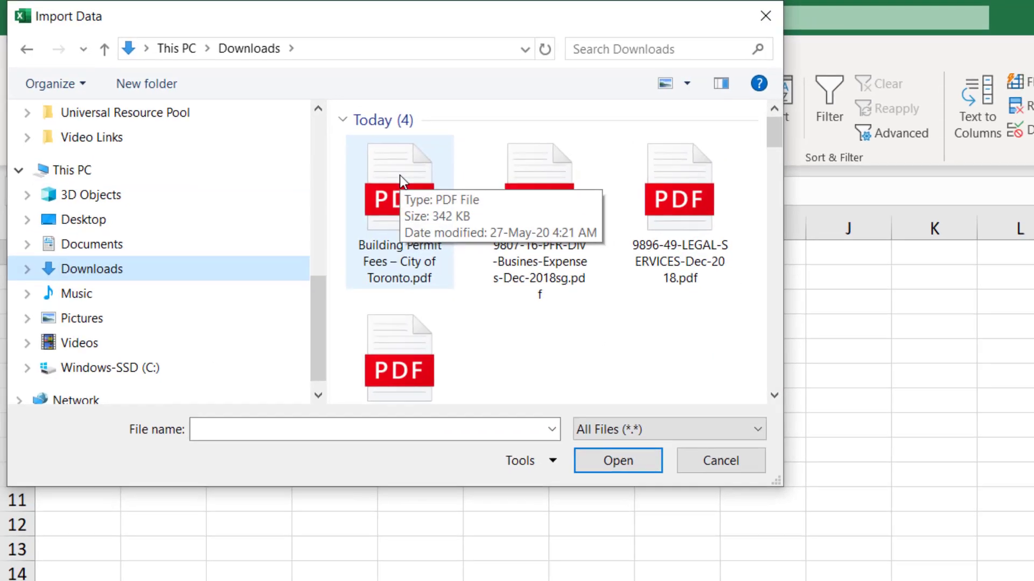
pyautogui.click(399, 175)
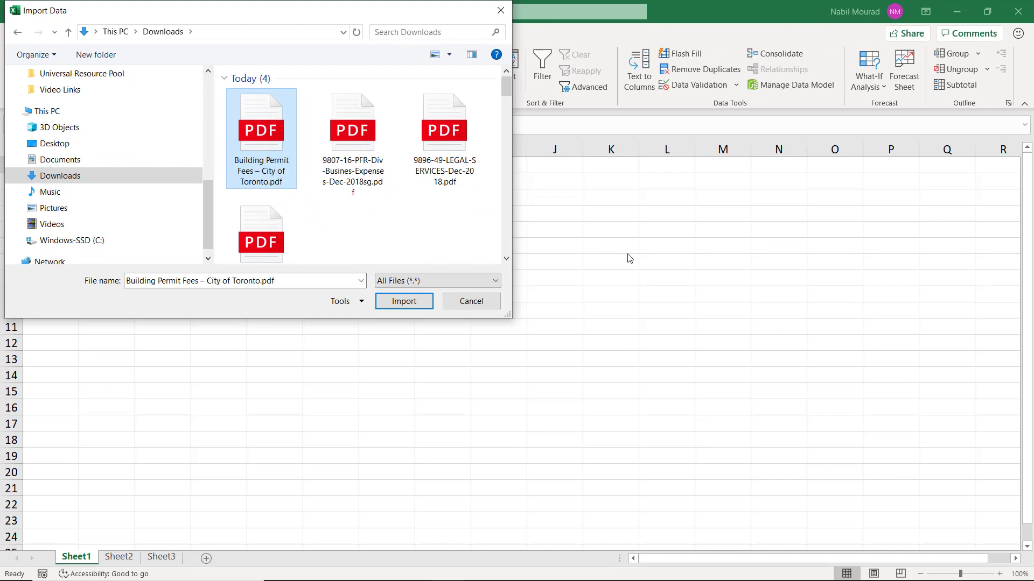
pyautogui.click(404, 301)
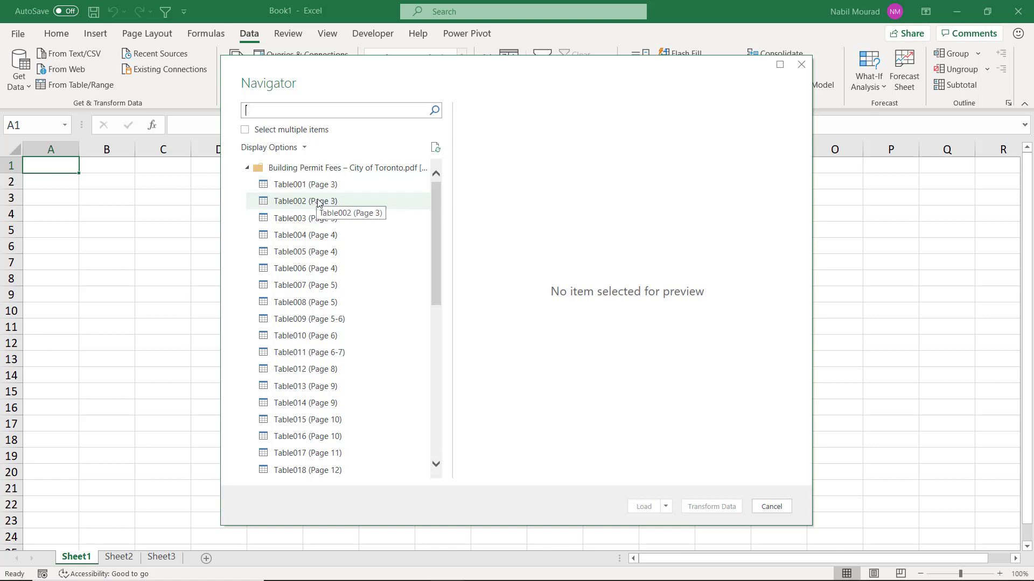
# Look through the tables and pages detected in the PDF and preview Table011, Table012, Table013 and Table014.
pyautogui.scroll(-3, 325, 242)
pyautogui.scroll(-3, 325, 249)
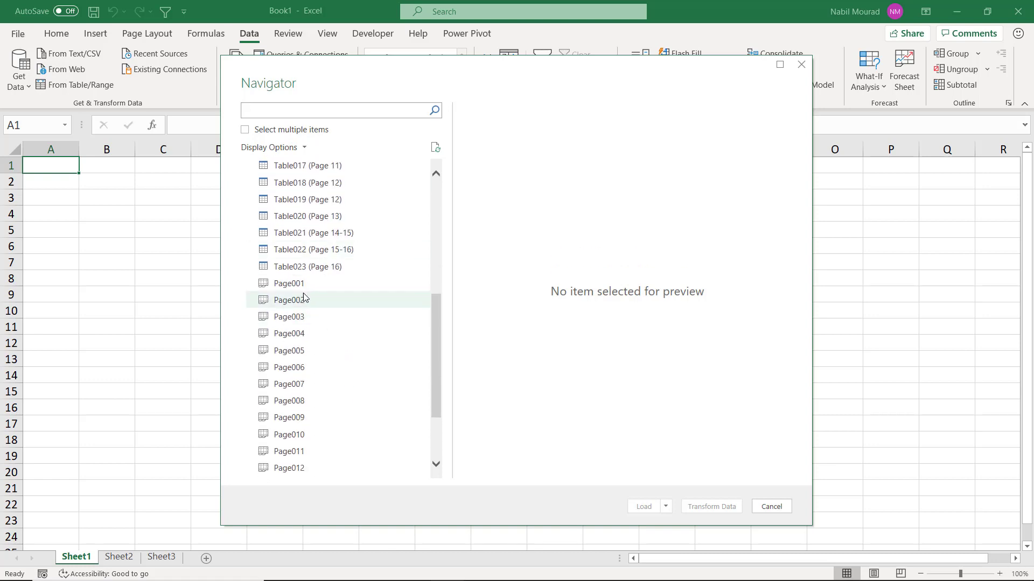
pyautogui.scroll(-2, 309, 360)
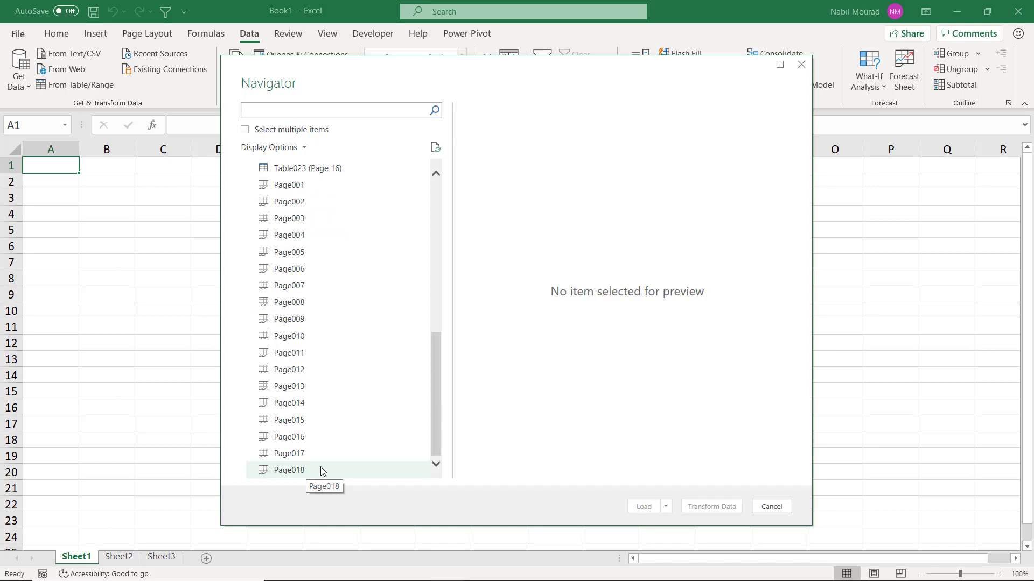
pyautogui.scroll(5, 317, 399)
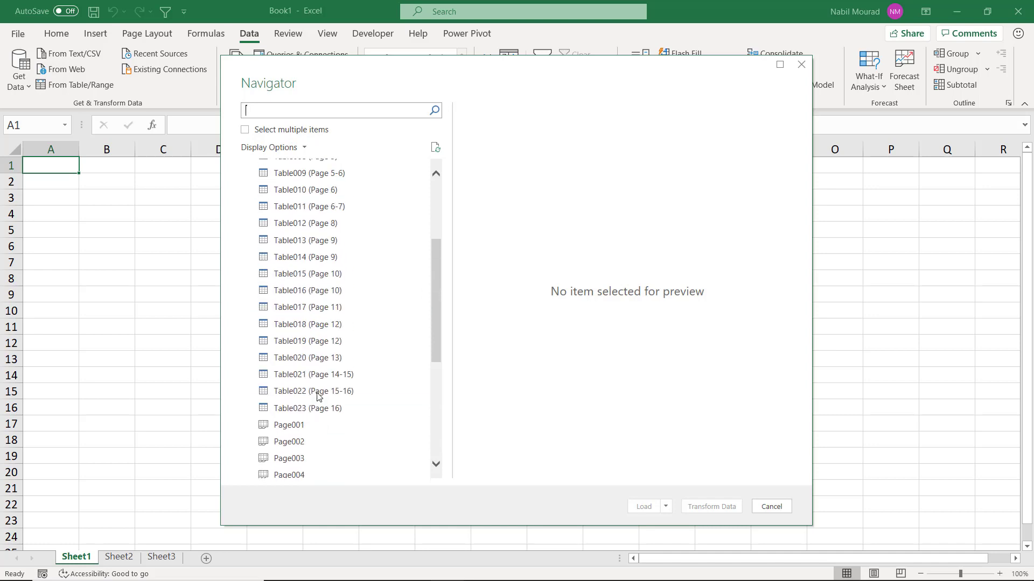
pyautogui.scroll(3, 317, 345)
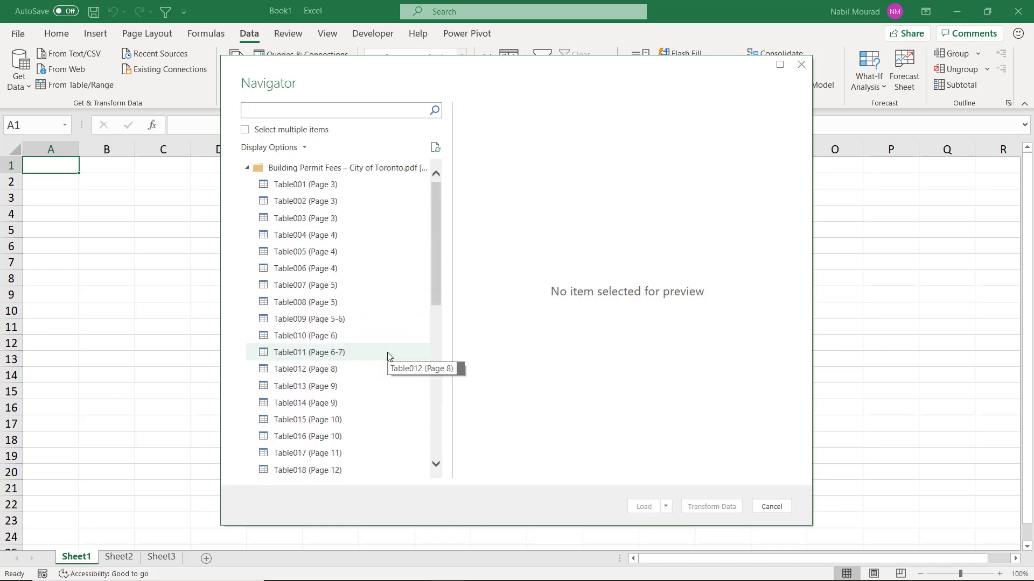
pyautogui.click(309, 352)
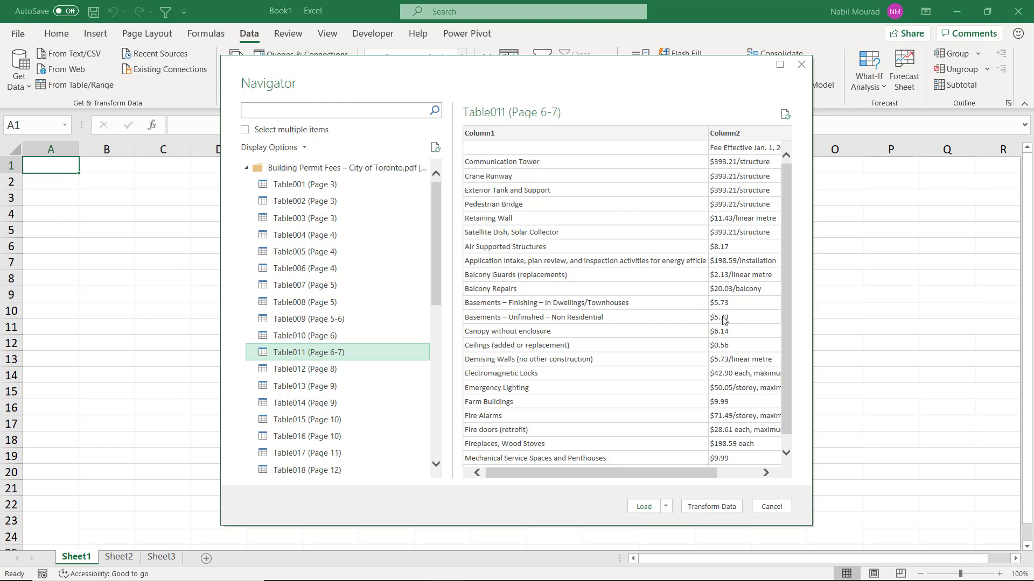
pyautogui.click(308, 376)
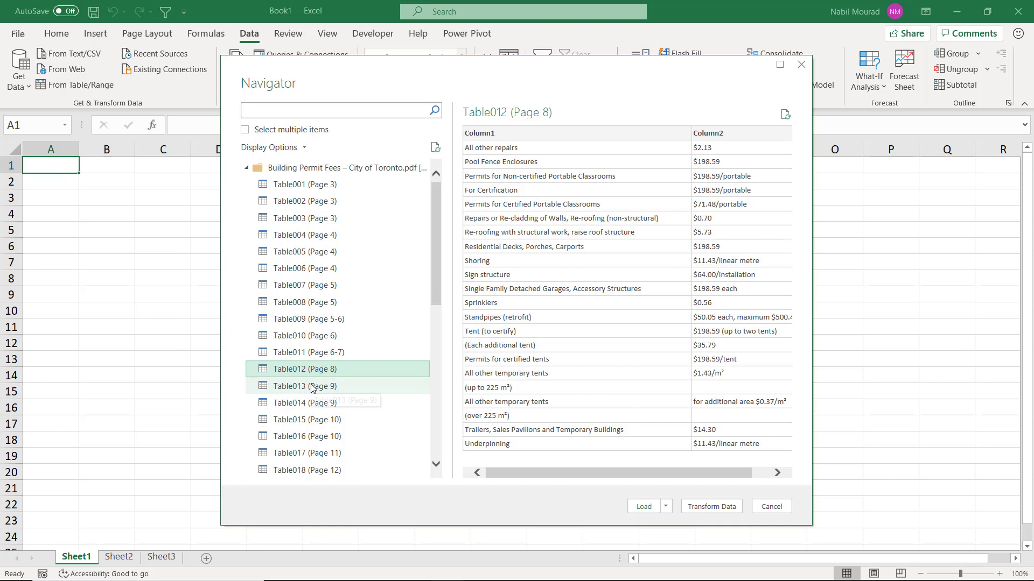
pyautogui.click(312, 388)
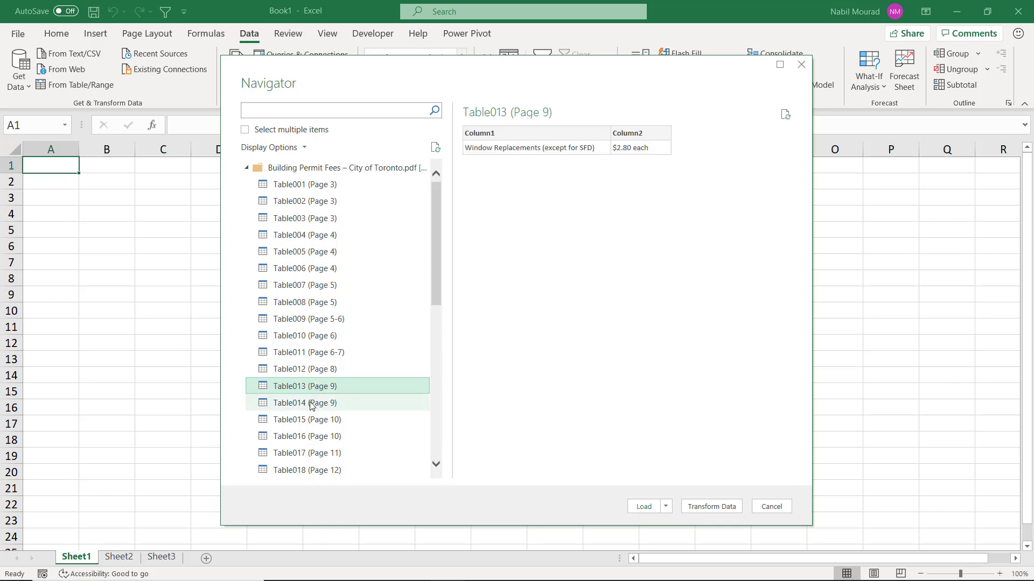
pyautogui.click(311, 406)
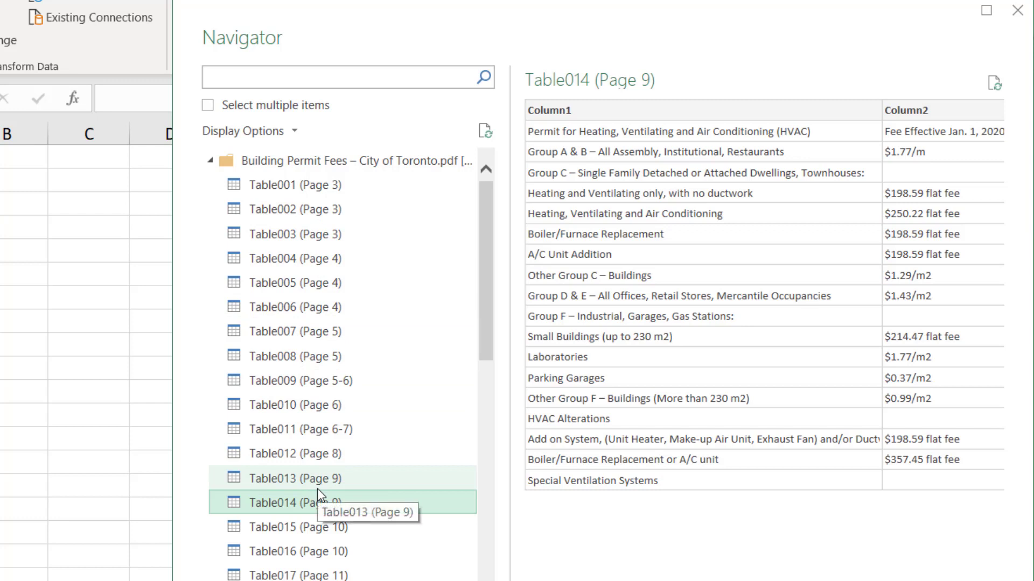
# Enable selection of multiple items, select Table011 through Table016 and load them into Power Query Editor for transforming.
pyautogui.click(210, 106)
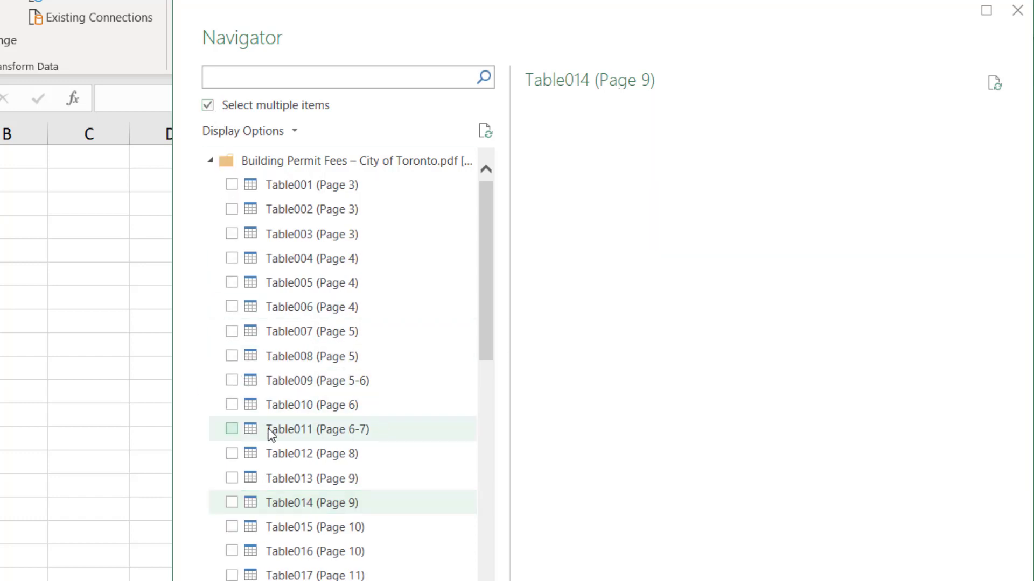
pyautogui.click(230, 428)
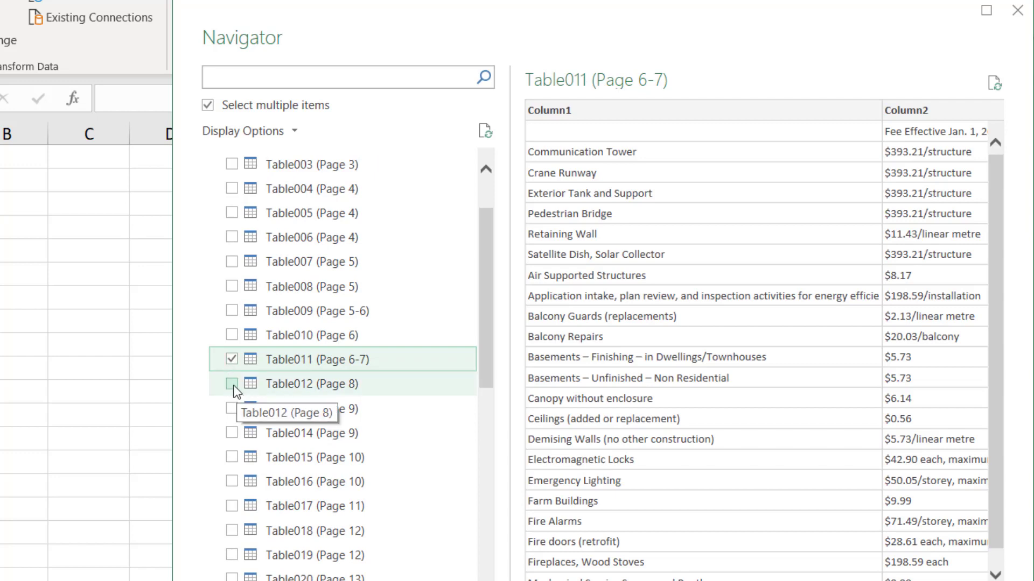
pyautogui.click(232, 385)
pyautogui.click(233, 408)
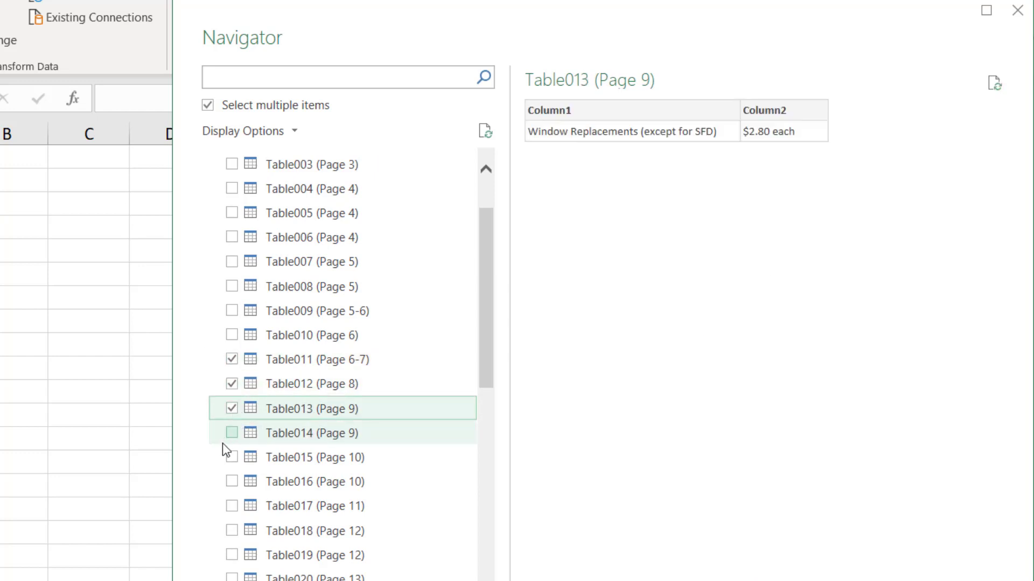
pyautogui.click(233, 434)
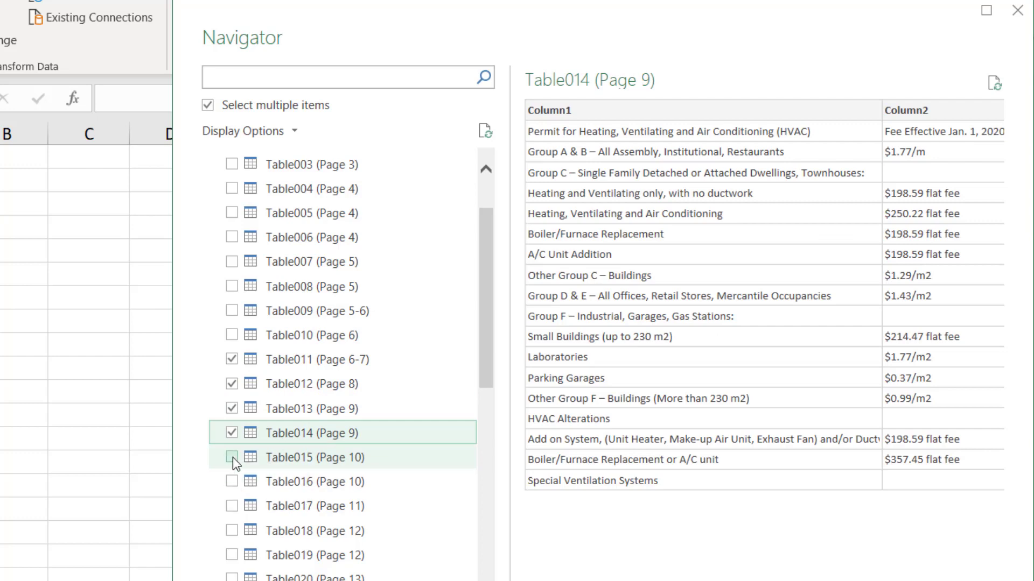
pyautogui.click(232, 457)
pyautogui.click(232, 480)
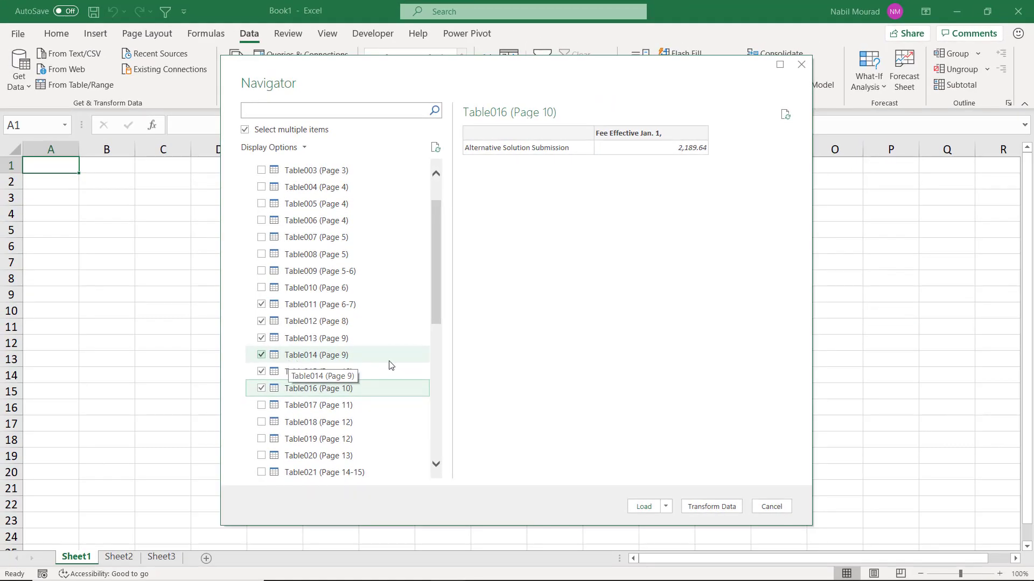
pyautogui.click(710, 508)
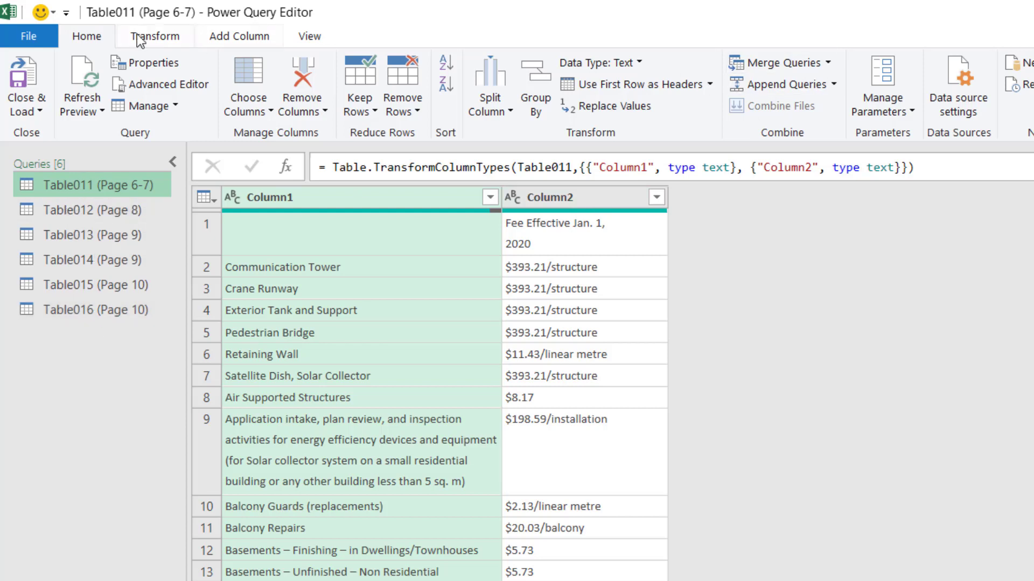
# Append Table011 through Table016 as a new query, using the option for three or more tables.
pyautogui.click(838, 85)
pyautogui.click(835, 80)
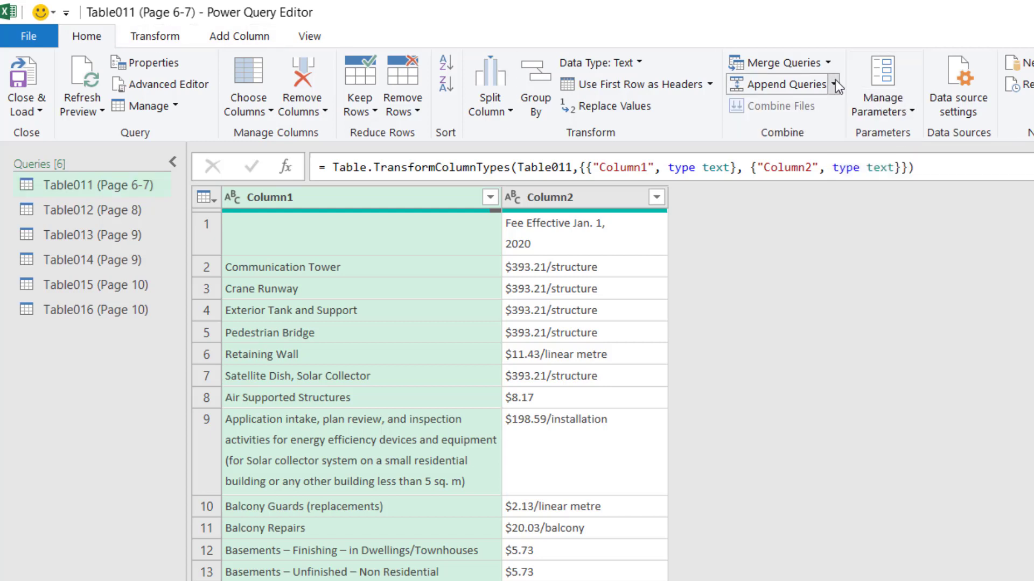
pyautogui.click(835, 85)
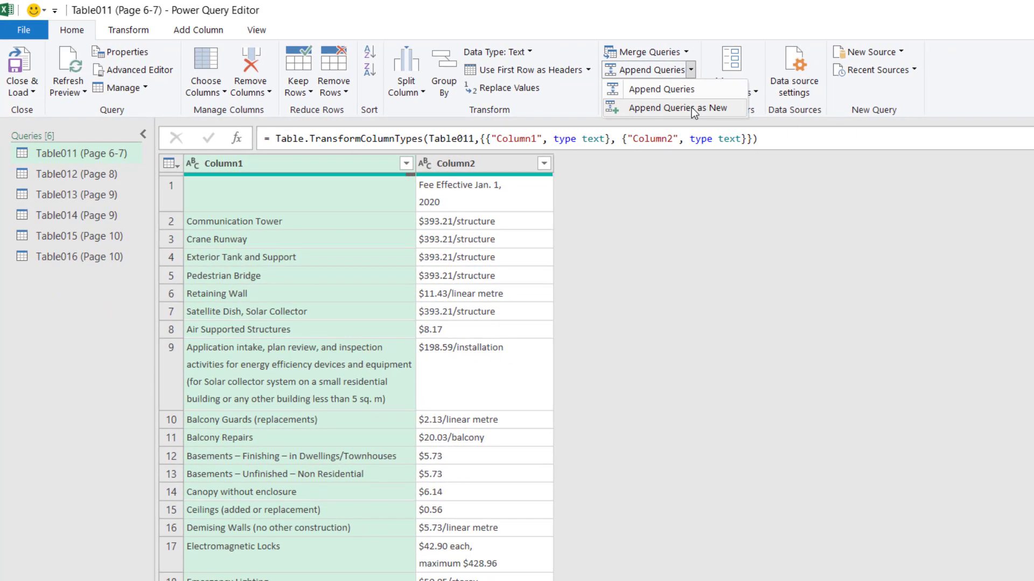
pyautogui.click(692, 108)
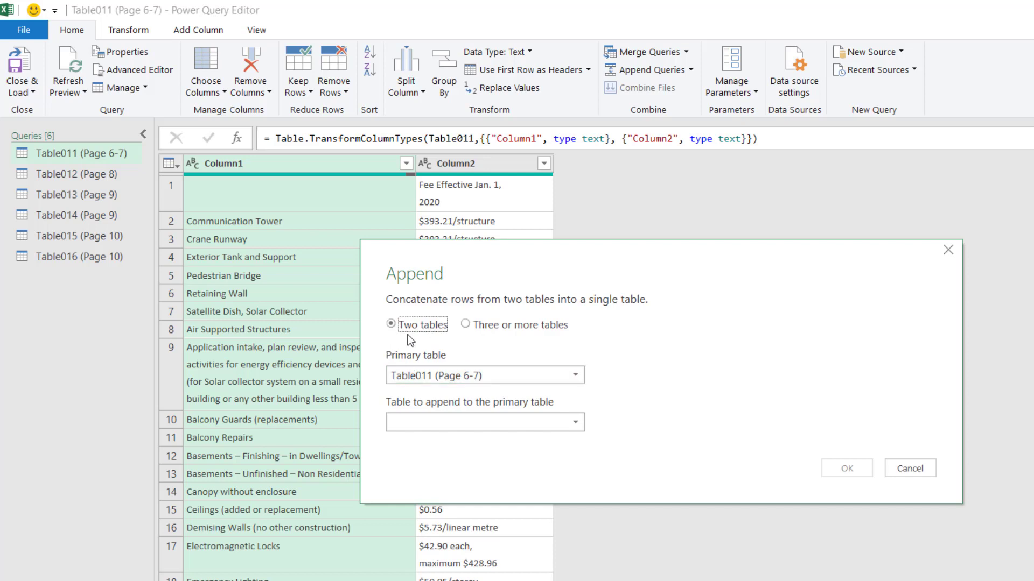
pyautogui.click(465, 326)
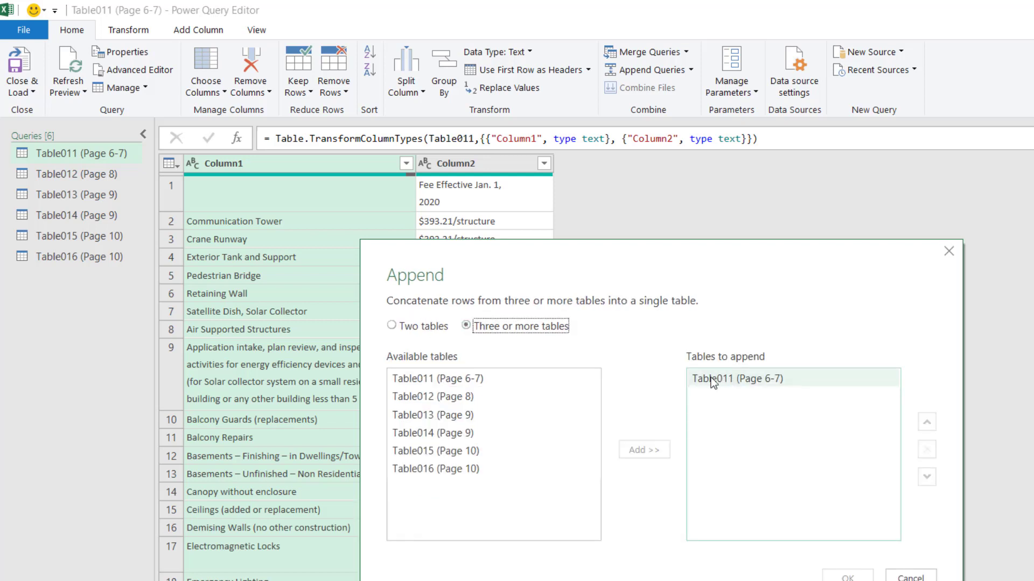
pyautogui.click(434, 398)
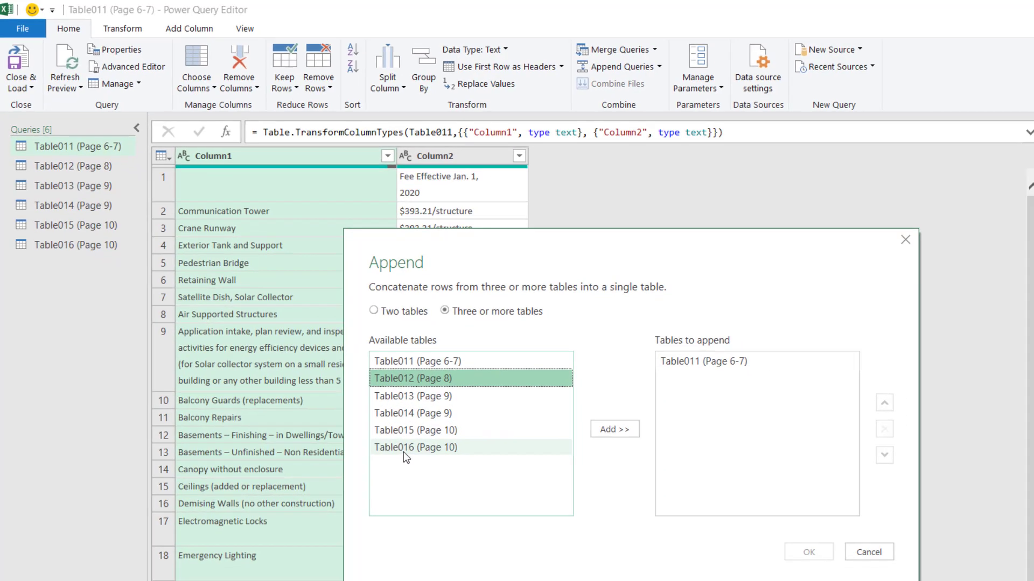
pyautogui.keyDown('shift'); pyautogui.click(406, 457); pyautogui.keyUp('shift')
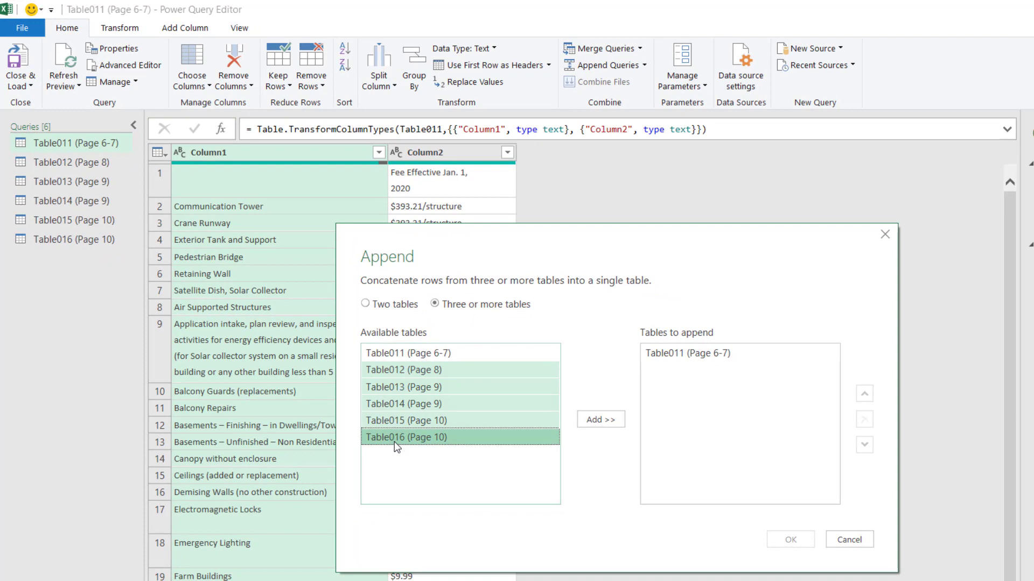
pyautogui.click(607, 424)
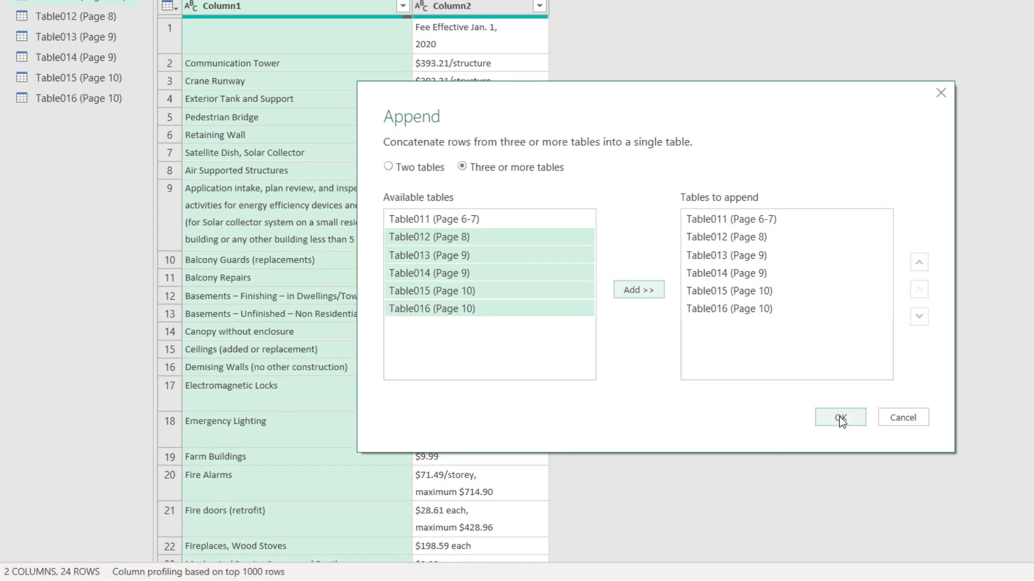
pyautogui.click(841, 418)
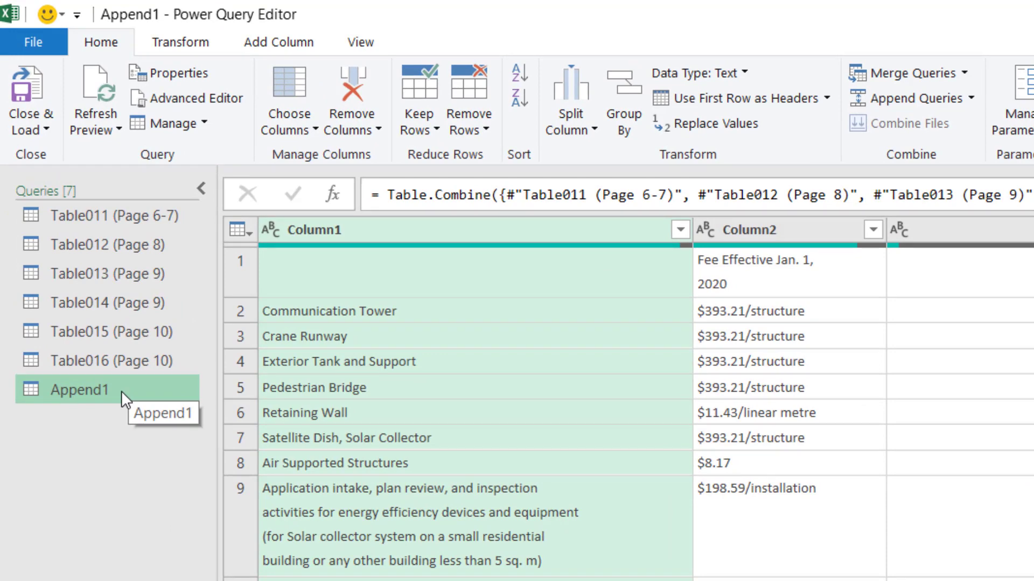
pyautogui.doubleClick(121, 391)
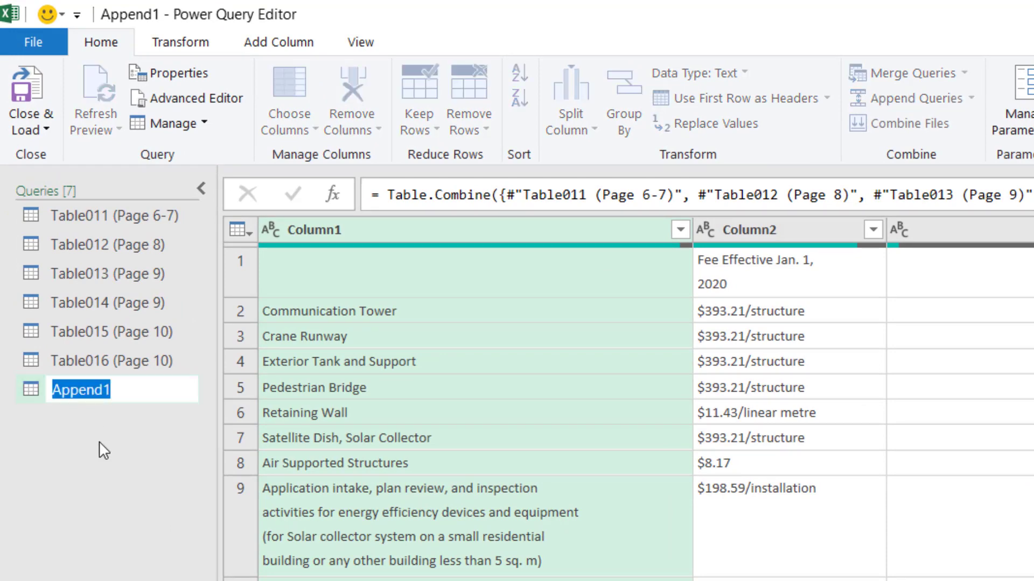
pyautogui.press('Return')
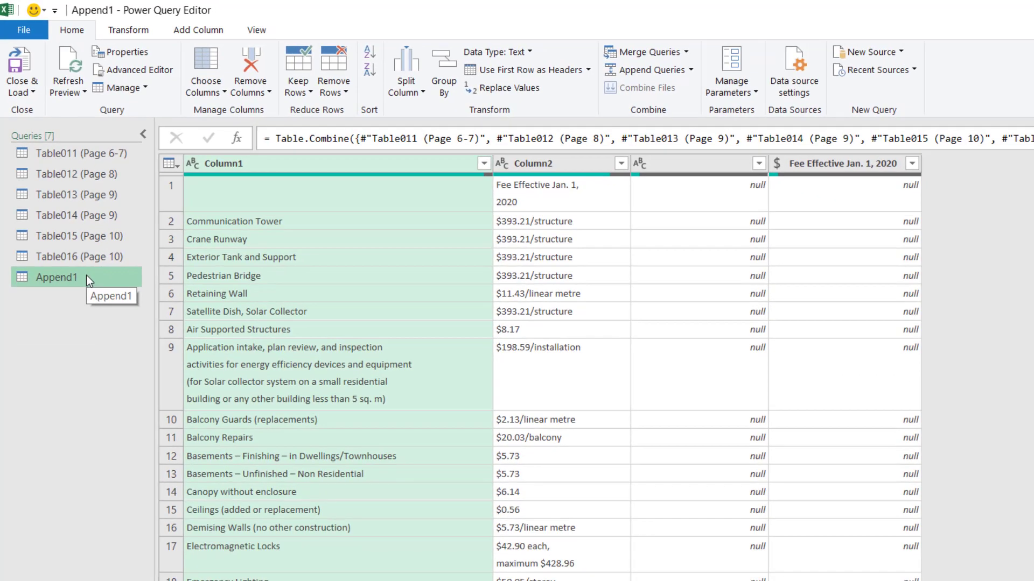
pyautogui.rightClick(86, 276)
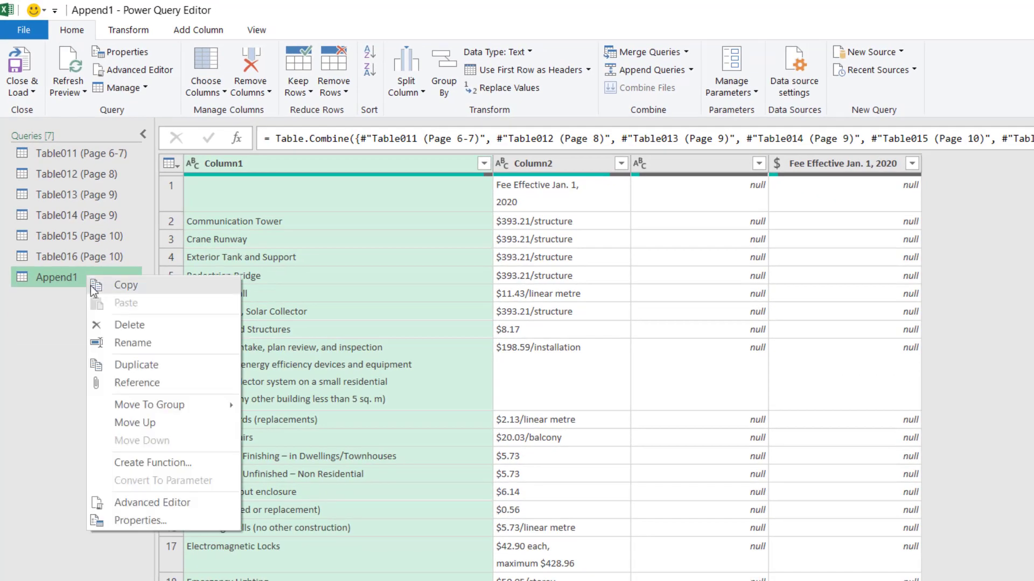
pyautogui.click(133, 521)
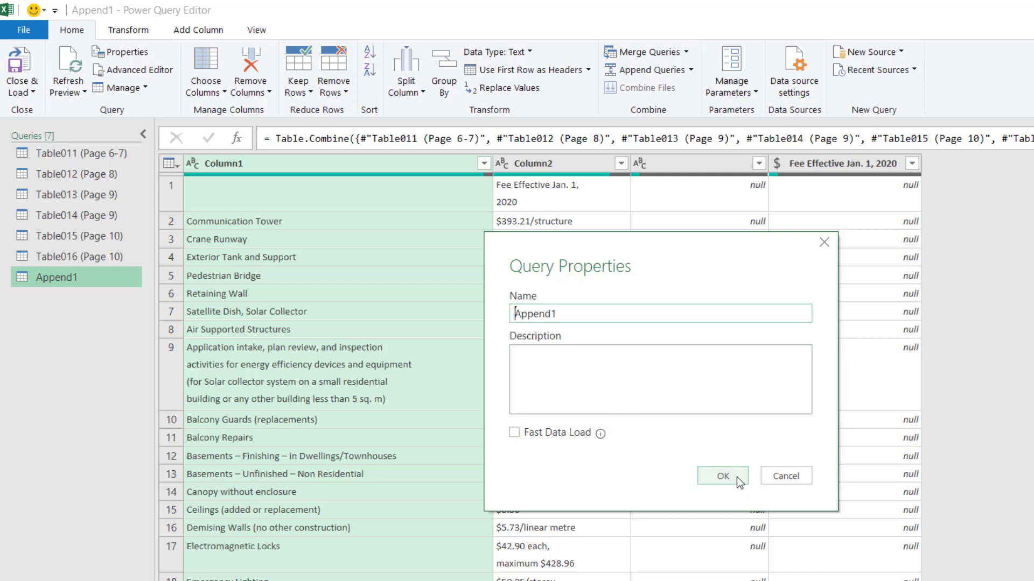
pyautogui.click(785, 477)
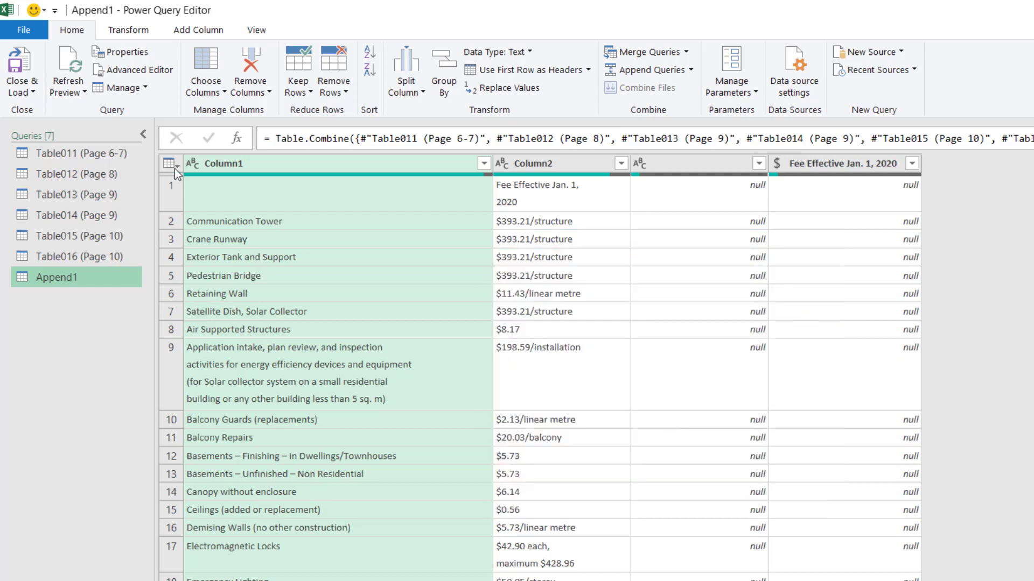
# Collapse the list of queries and rename the appended query as PermitFees.
pyautogui.click(143, 135)
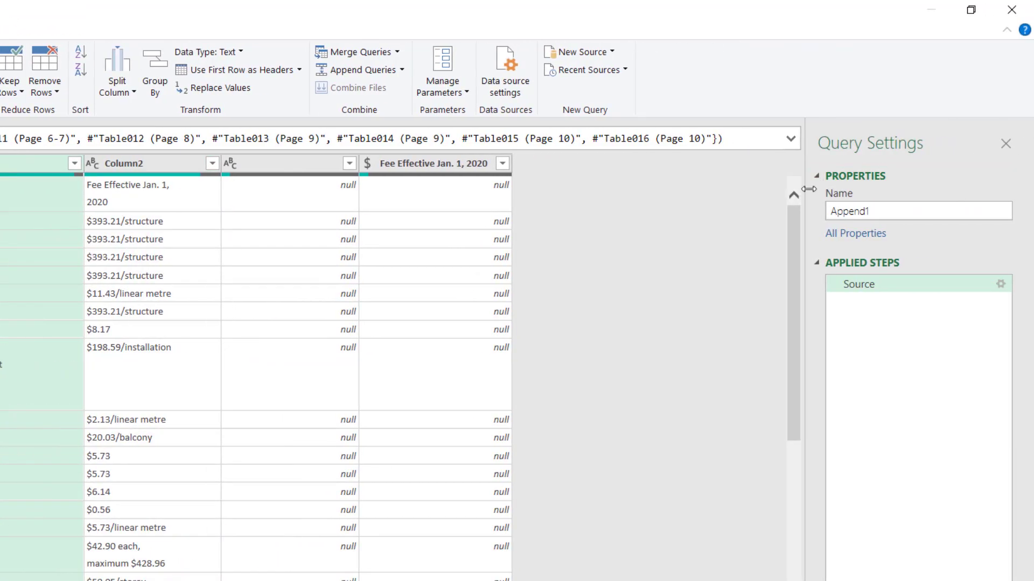
pyautogui.click(903, 210)
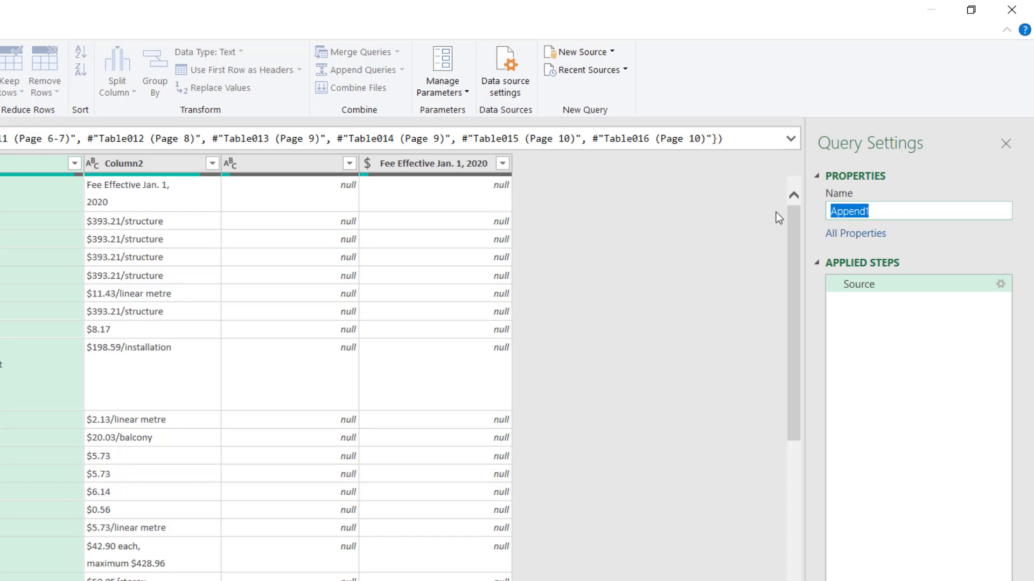
pyautogui.write('PermitFees')
pyautogui.press('Return')
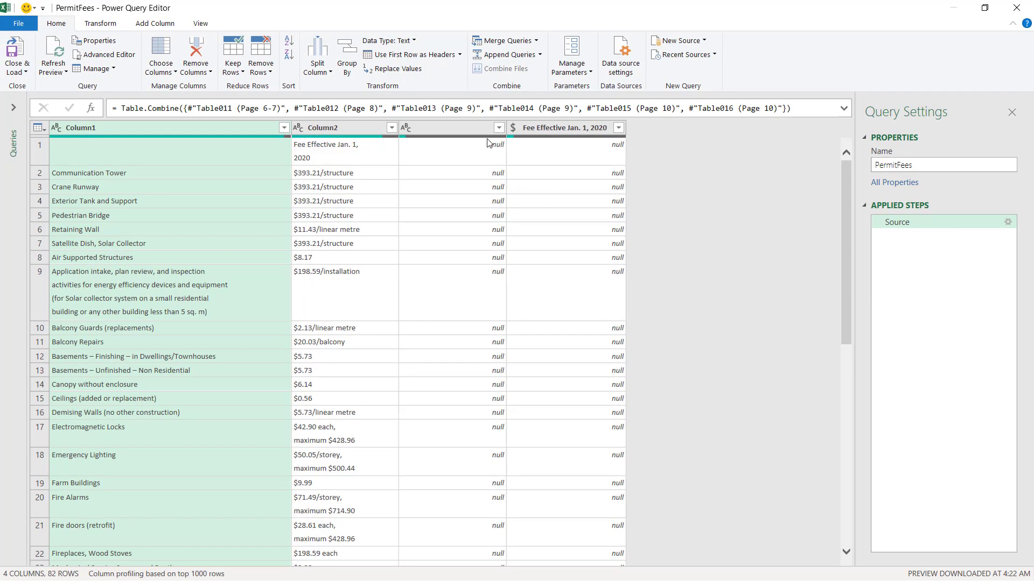
# Review the combined rows and remove the unnamed third column together with the "Fee Effective Jan. 1, 2020" column.
pyautogui.scroll(-1, 556, 231)
pyautogui.scroll(-15, 556, 232)
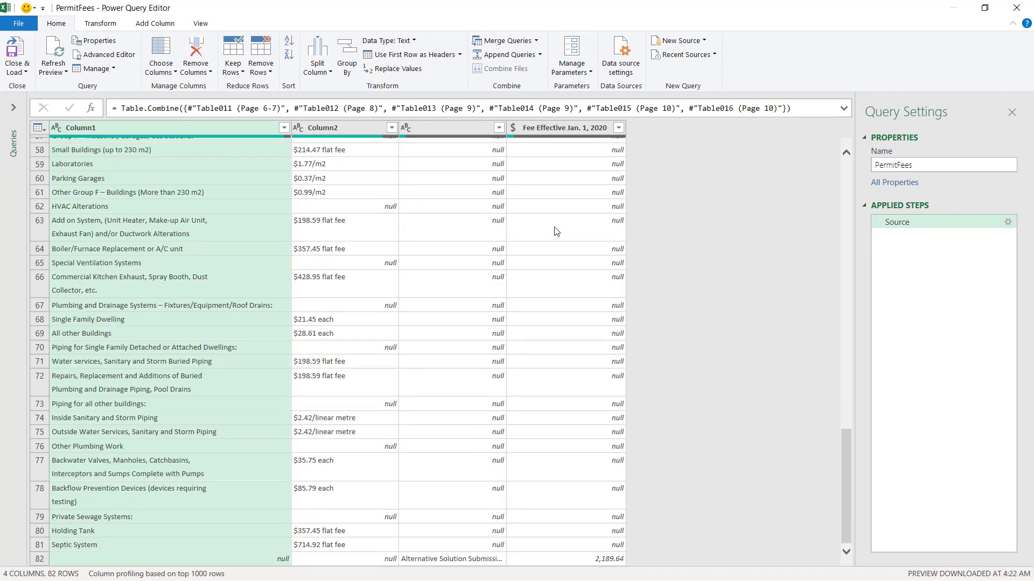
pyautogui.scroll(15, 556, 232)
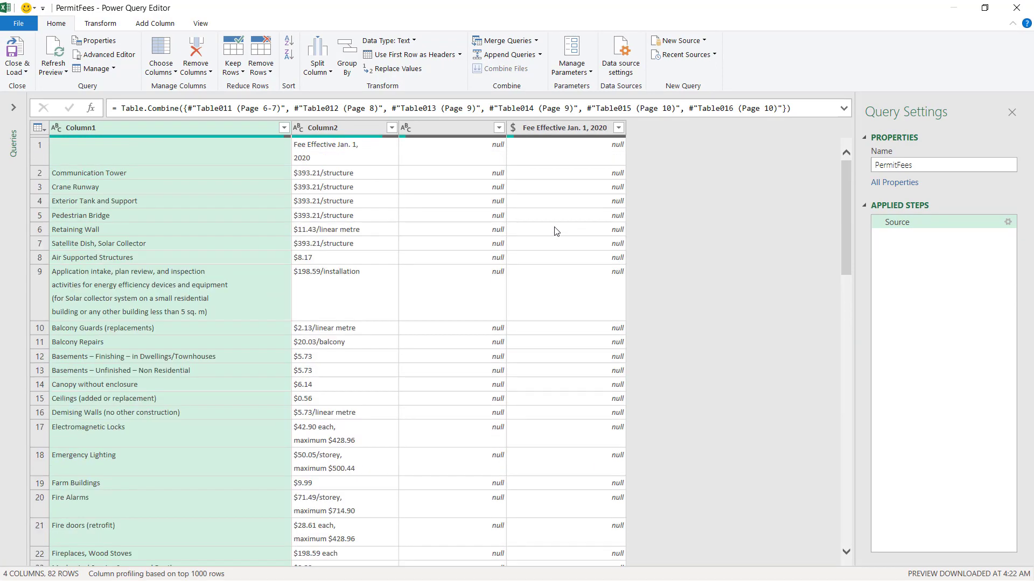
pyautogui.click(453, 128)
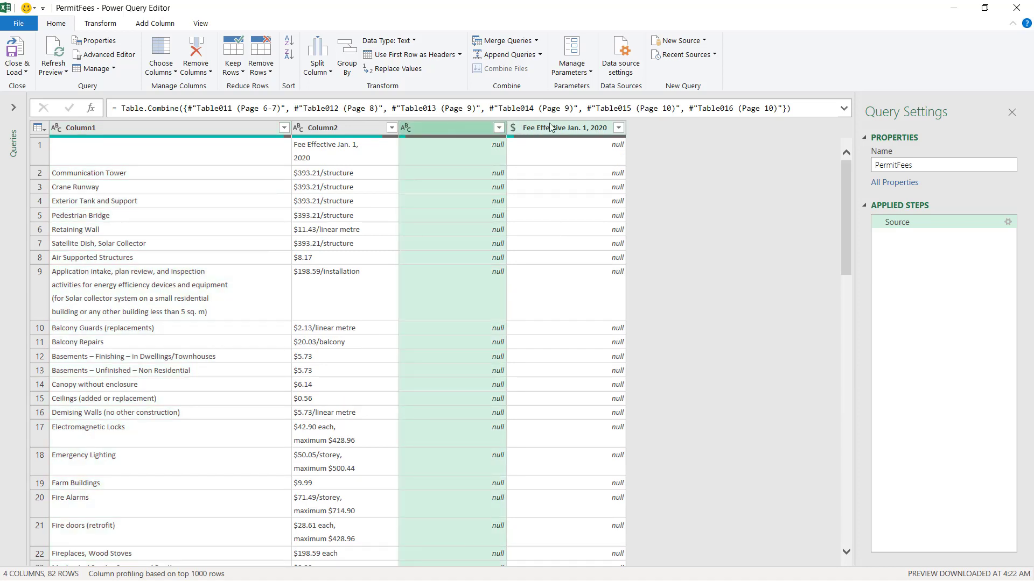
pyautogui.keyDown('shift'); pyautogui.click(565, 127); pyautogui.keyUp('shift')
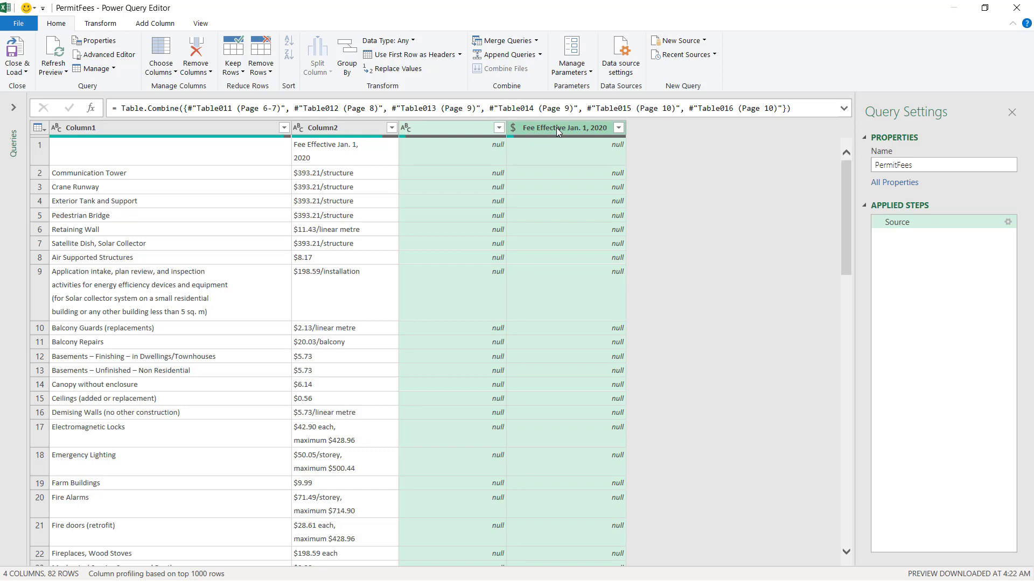
pyautogui.rightClick(469, 130)
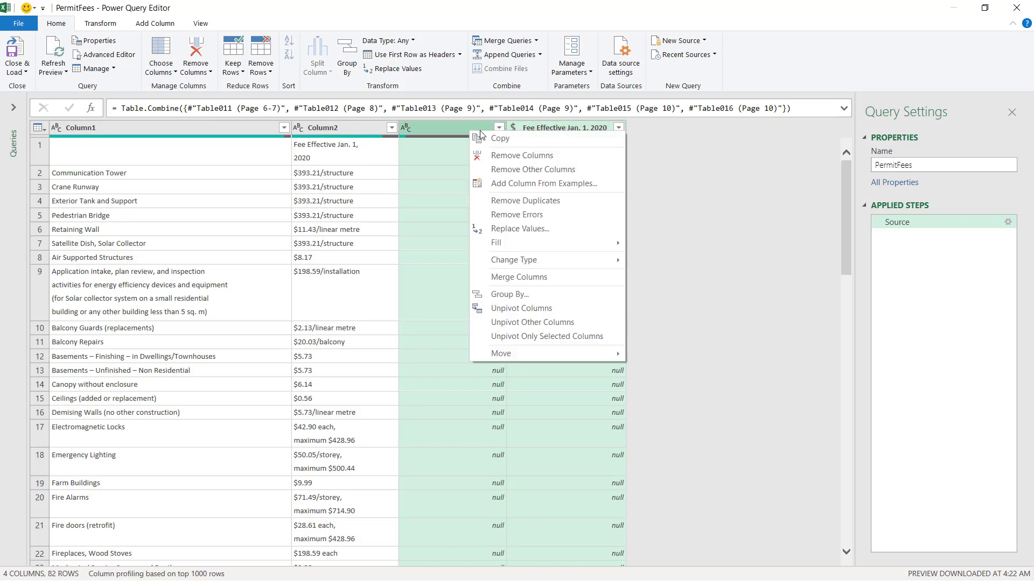
pyautogui.click(521, 156)
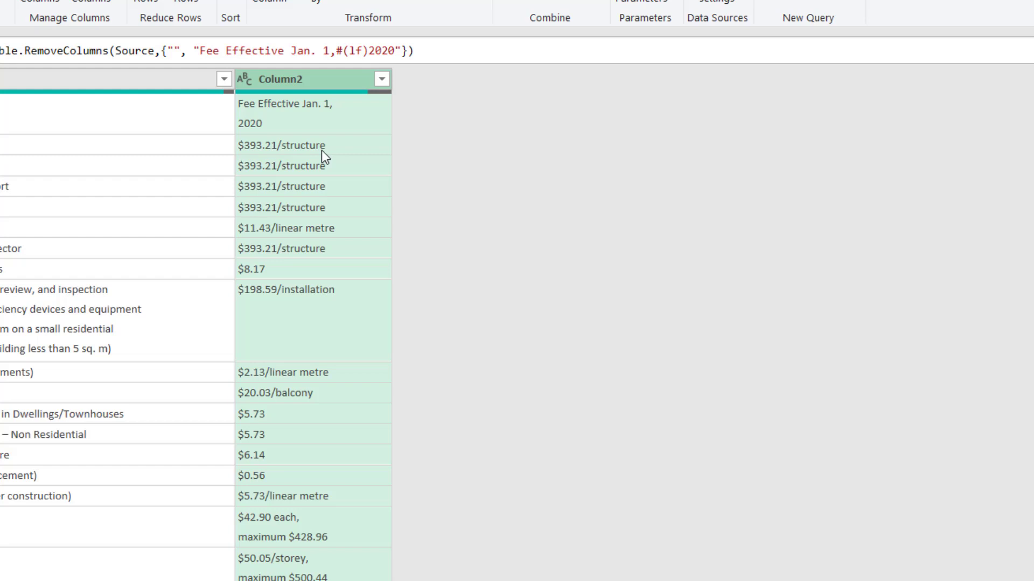
# Split Column2 by the custom delimiter "/" at each occurrence of the delimiter.
pyautogui.rightClick(322, 81)
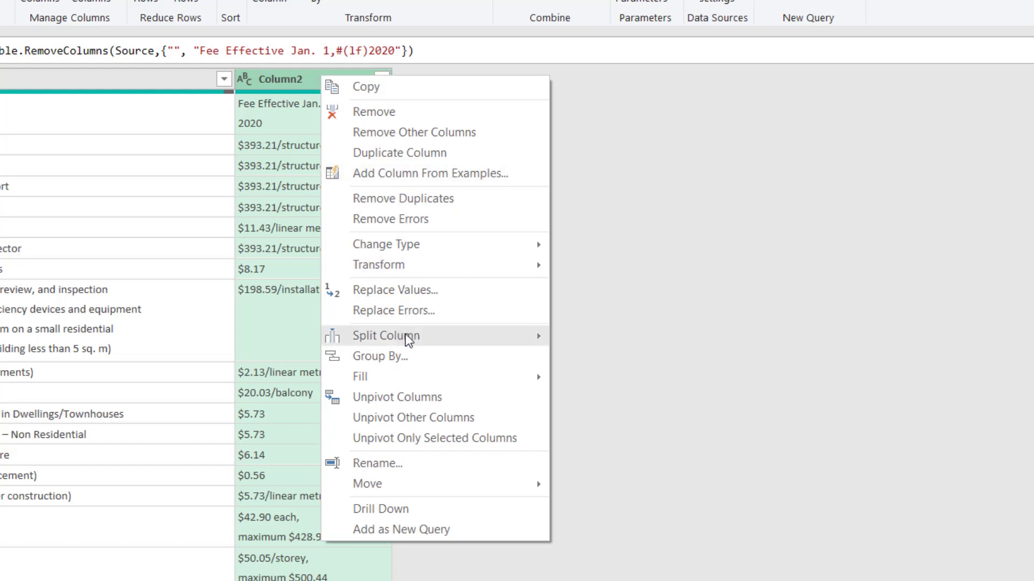
pyautogui.moveTo(408, 339)
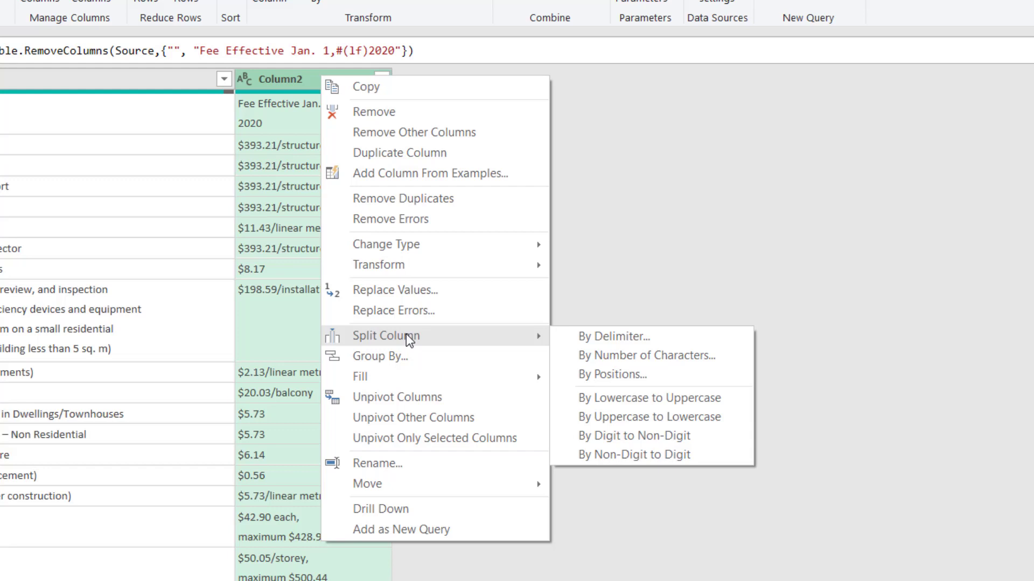
pyautogui.click(605, 338)
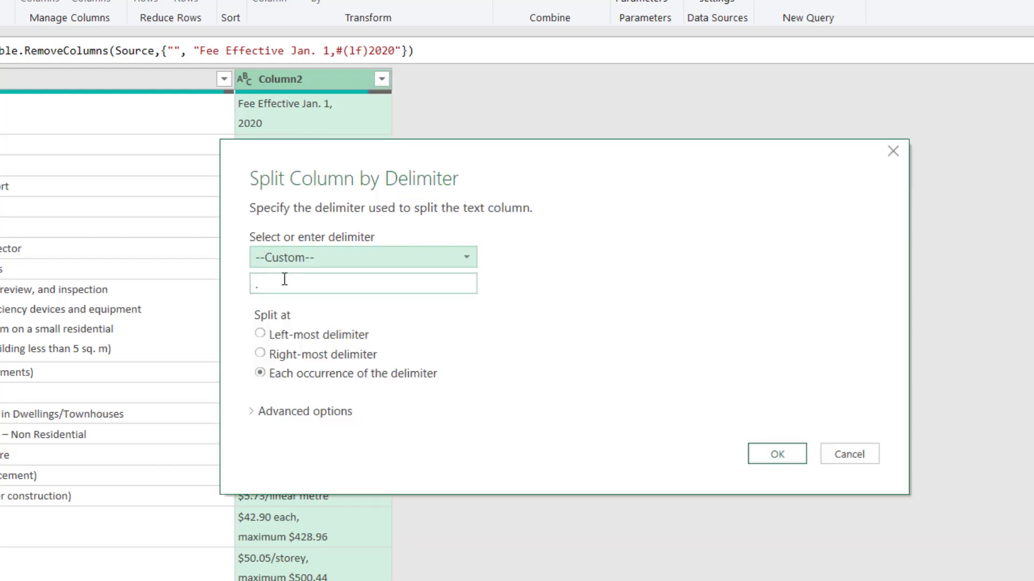
pyautogui.click(332, 281)
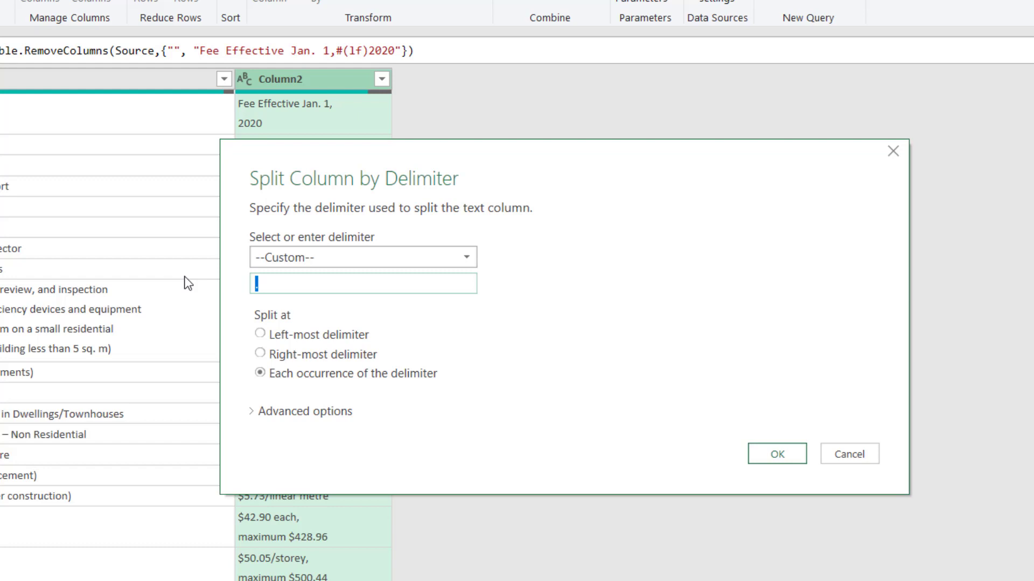
pyautogui.write('/')
pyautogui.click(779, 451)
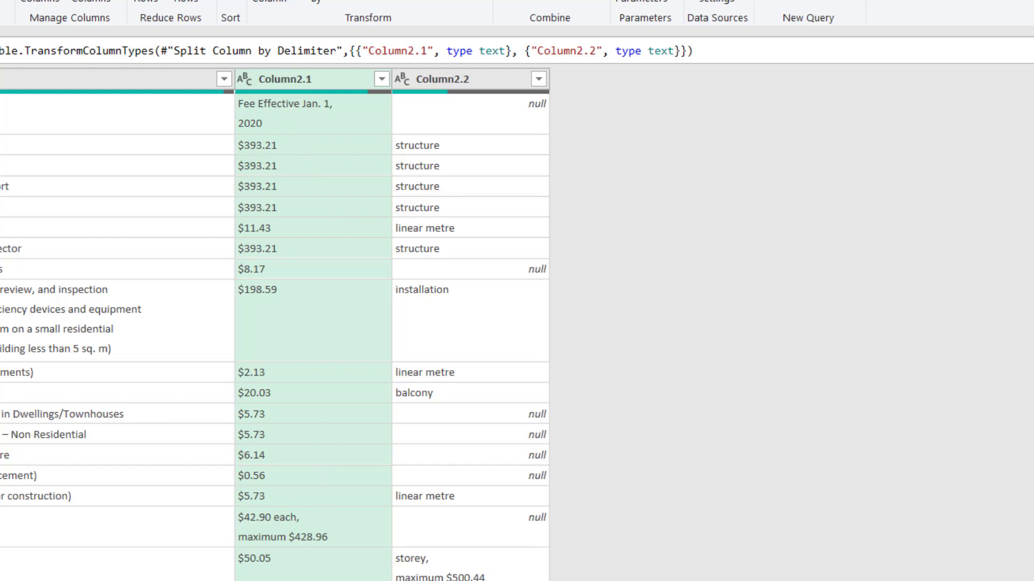
# Review the split fee values and split Column2.1 by the space delimiter at the left-most delimiter only.
pyautogui.scroll(-5, 326, 413)
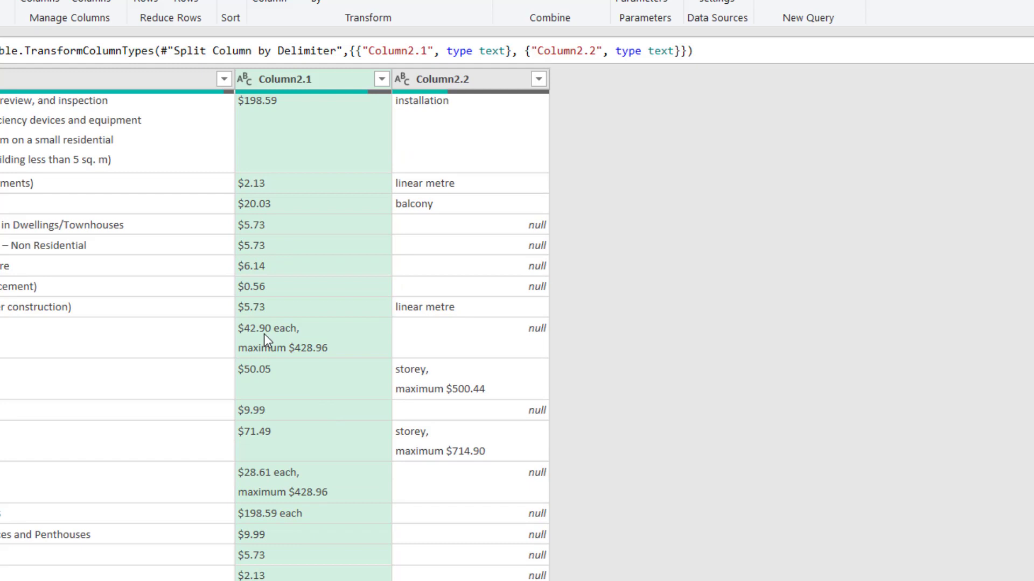
pyautogui.click(9, 339)
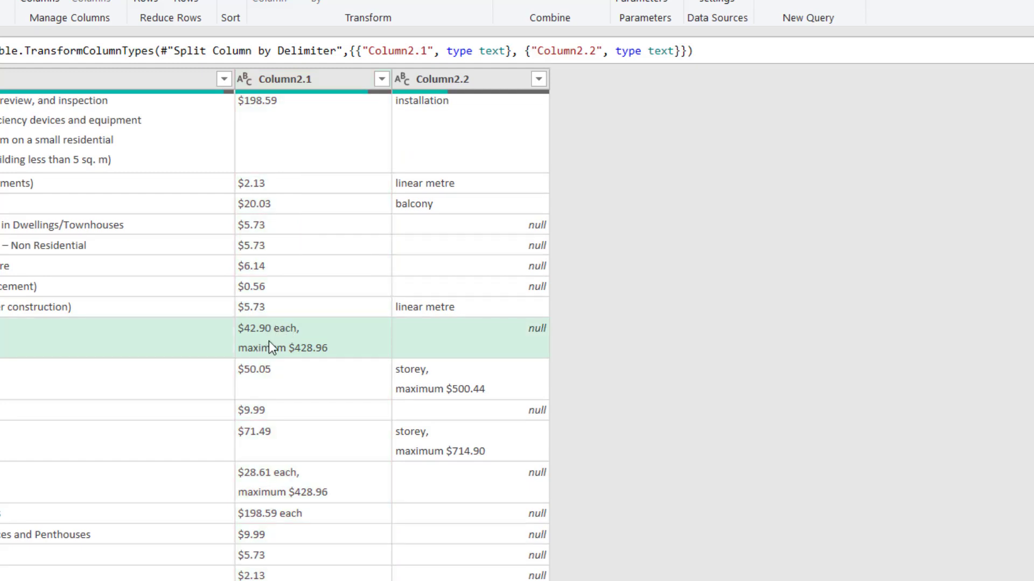
pyautogui.scroll(5, 334, 323)
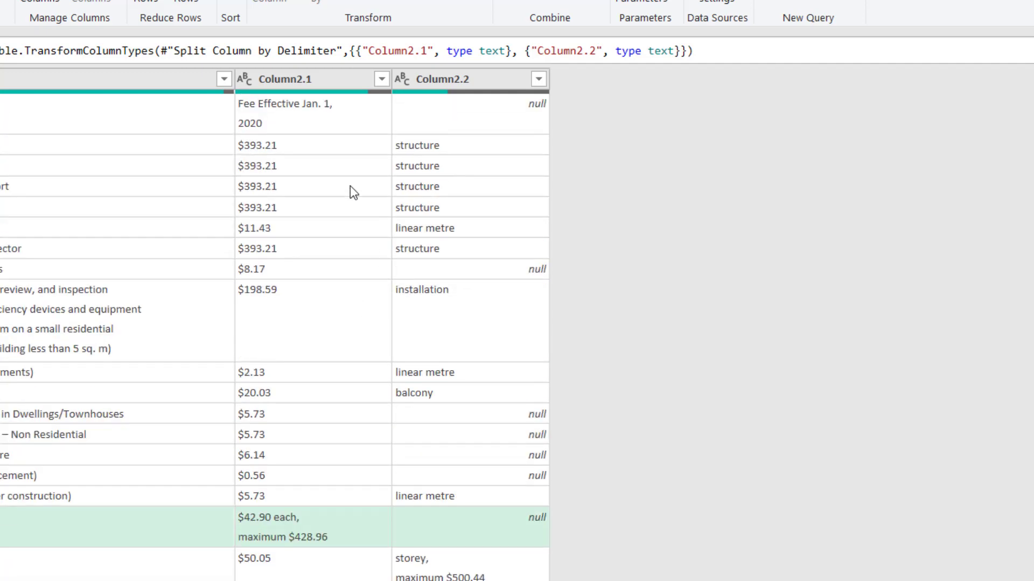
pyautogui.click(313, 78)
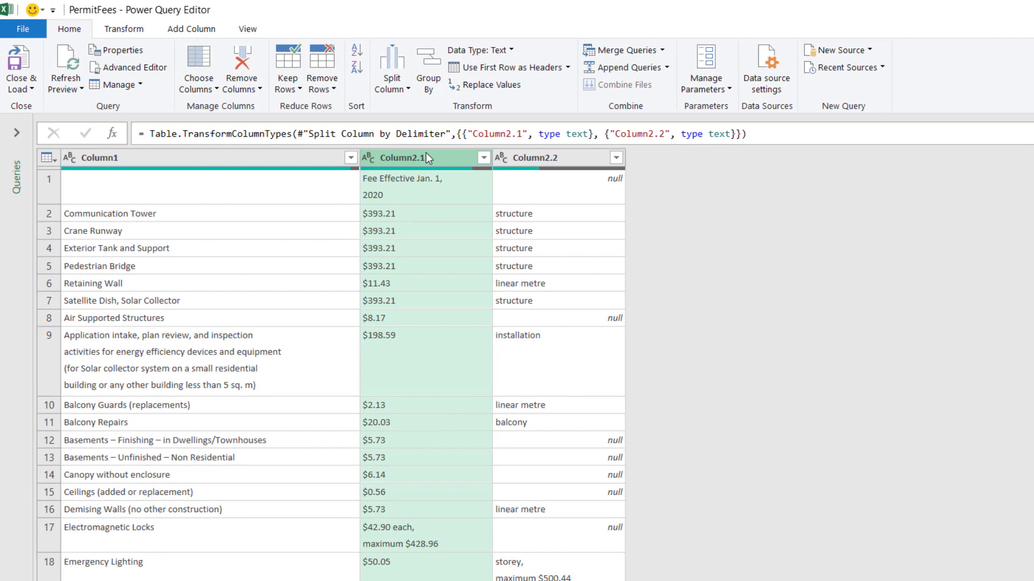
pyautogui.click(408, 91)
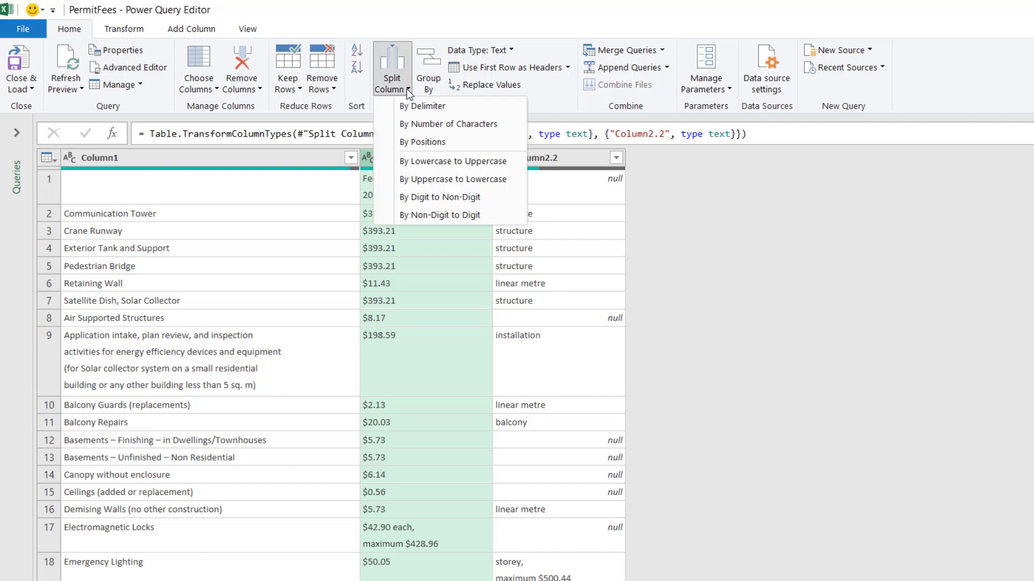
pyautogui.click(427, 105)
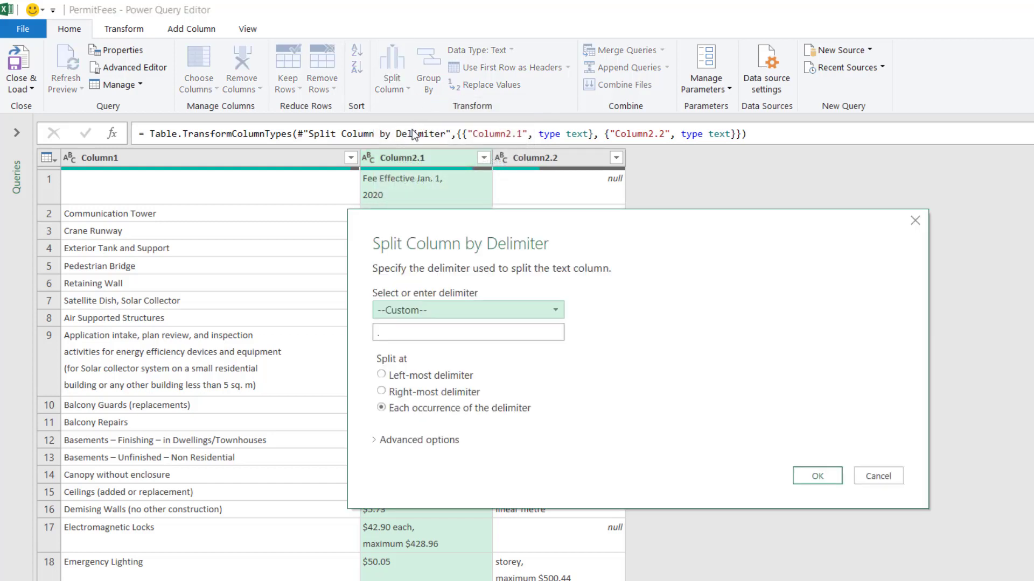
pyautogui.click(553, 311)
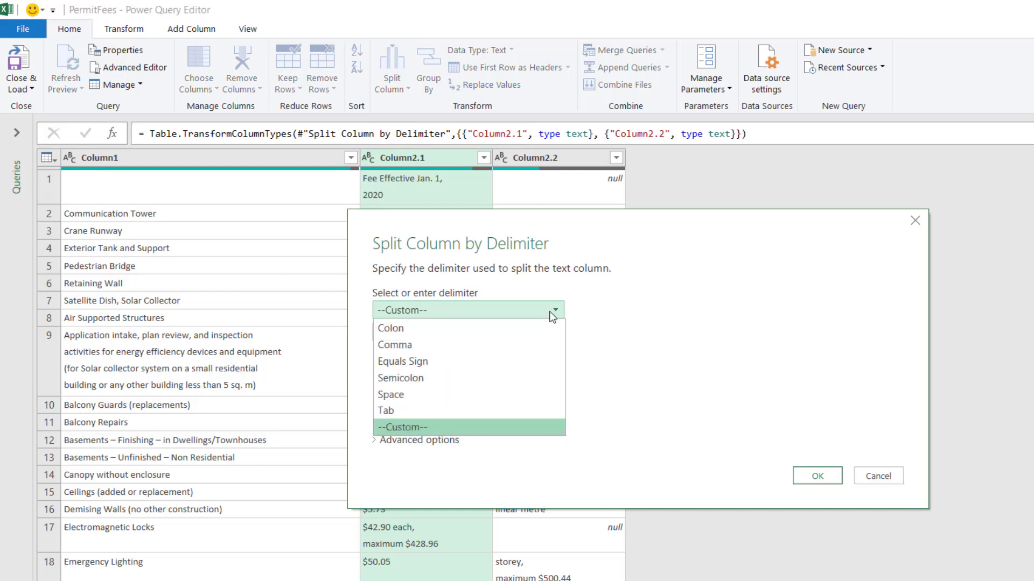
pyautogui.click(415, 400)
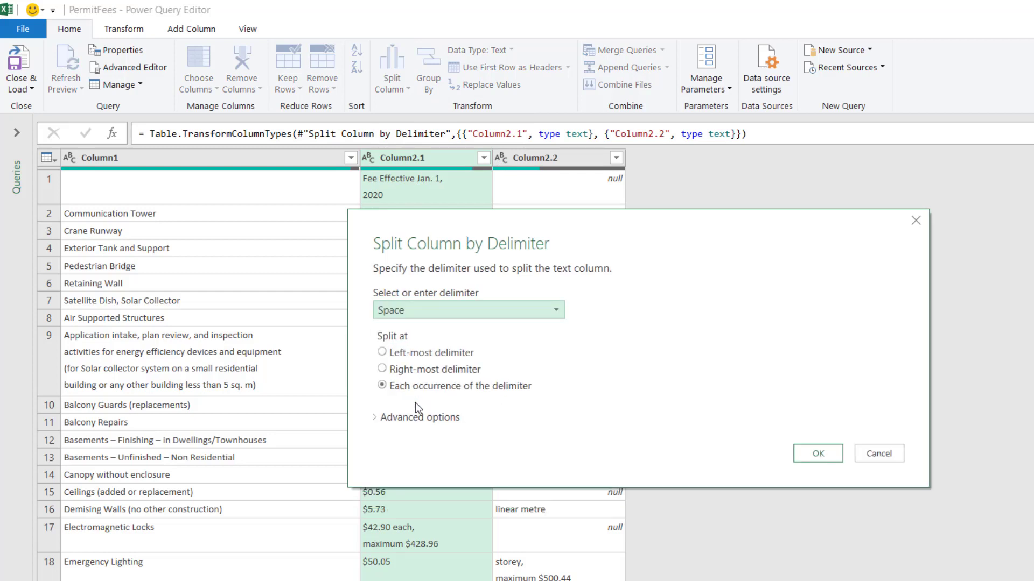
pyautogui.click(382, 353)
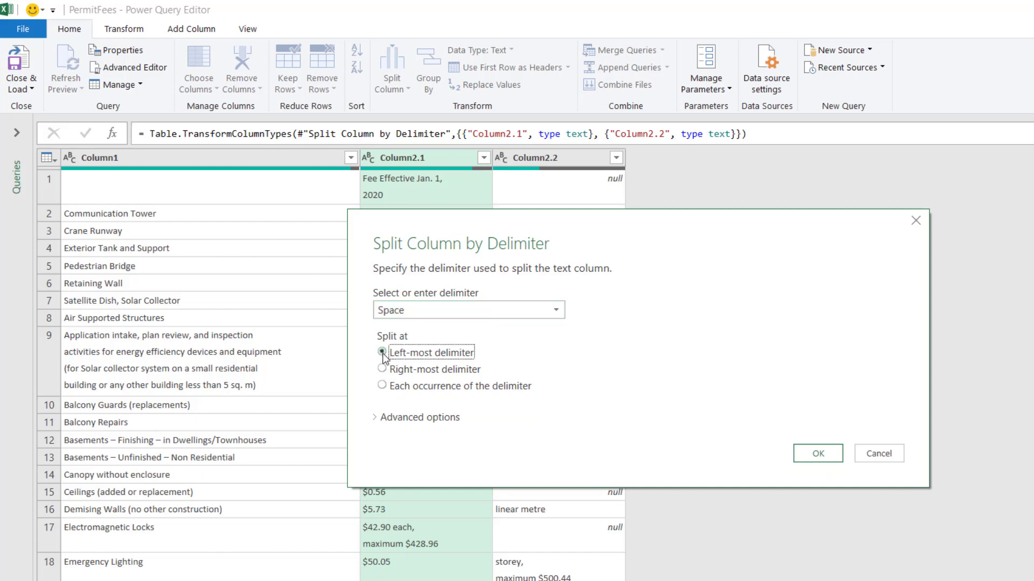
pyautogui.click(817, 454)
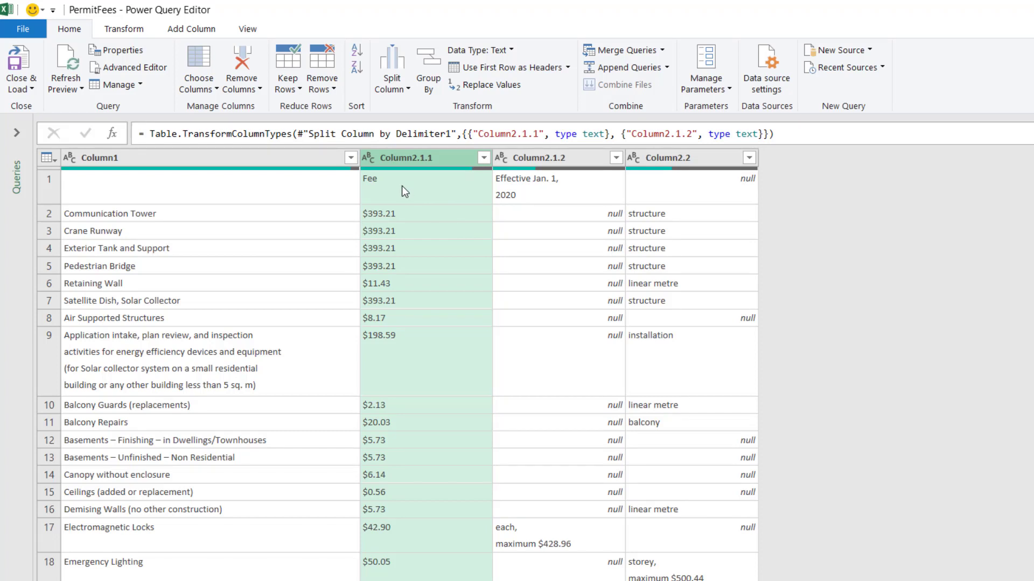
# Filter Column2.1.1 with a text filter to keep only the rows that do not contain "Fee".
pyautogui.click(484, 157)
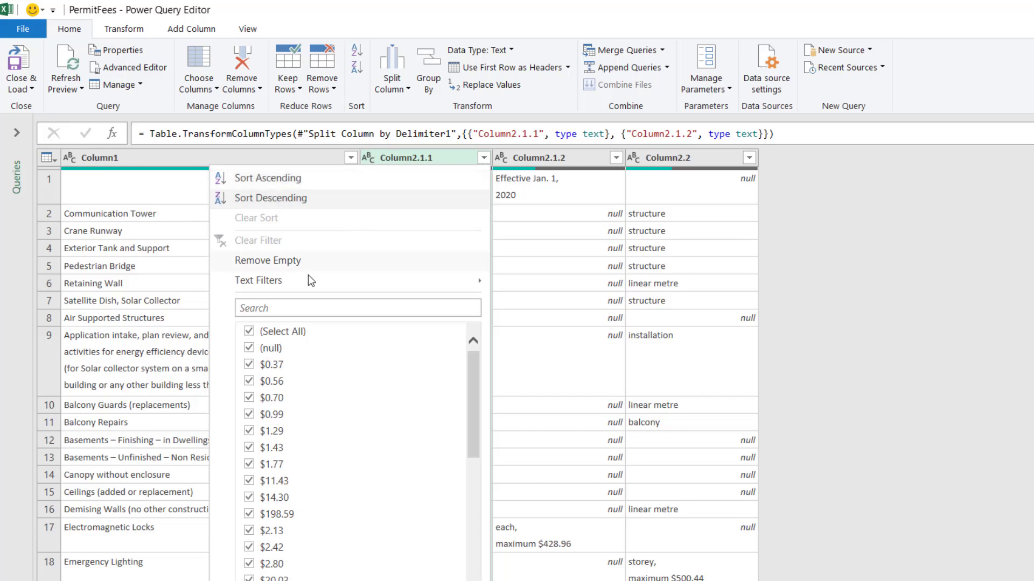
pyautogui.moveTo(374, 282)
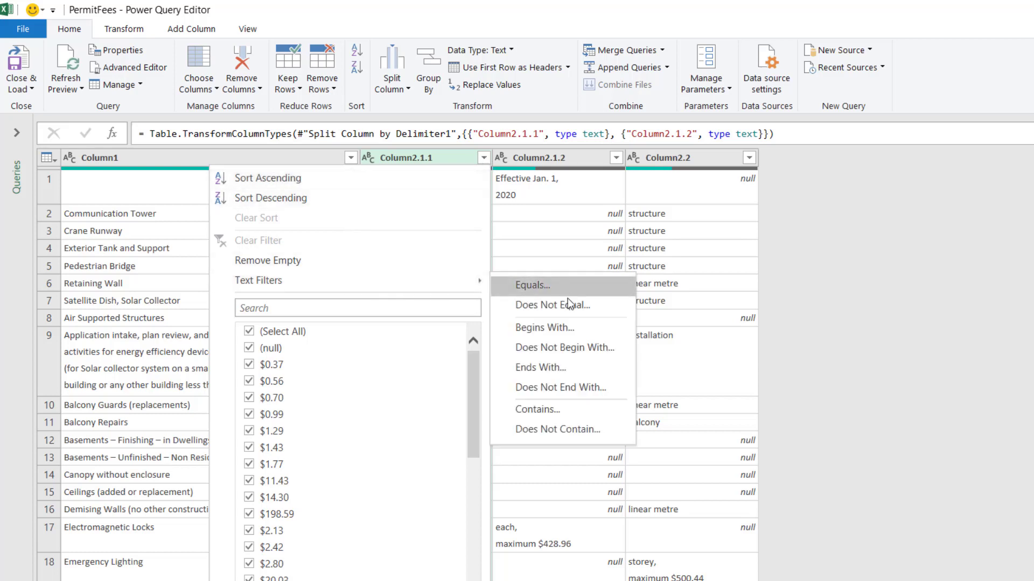
pyautogui.click(551, 431)
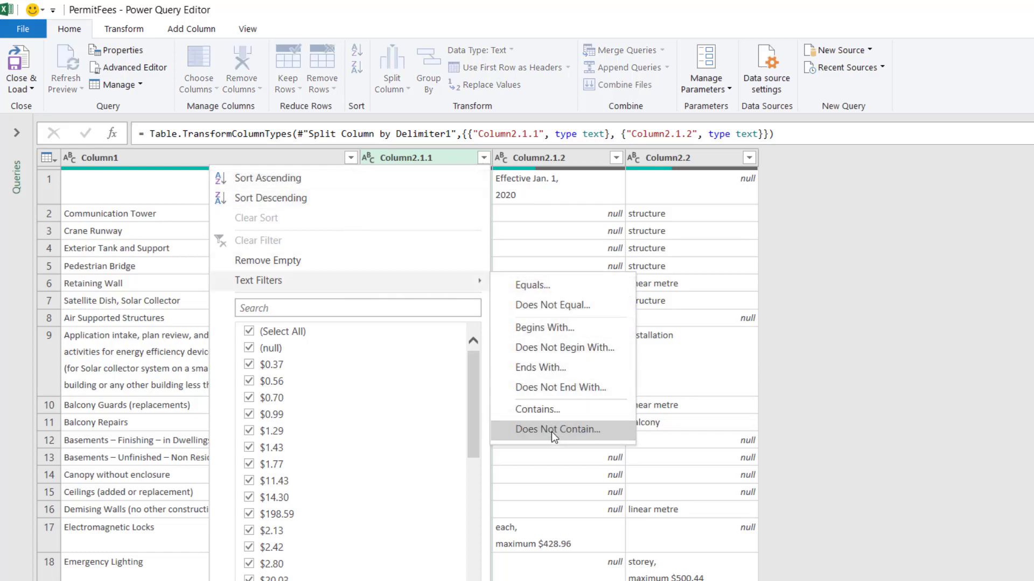
pyautogui.click(552, 364)
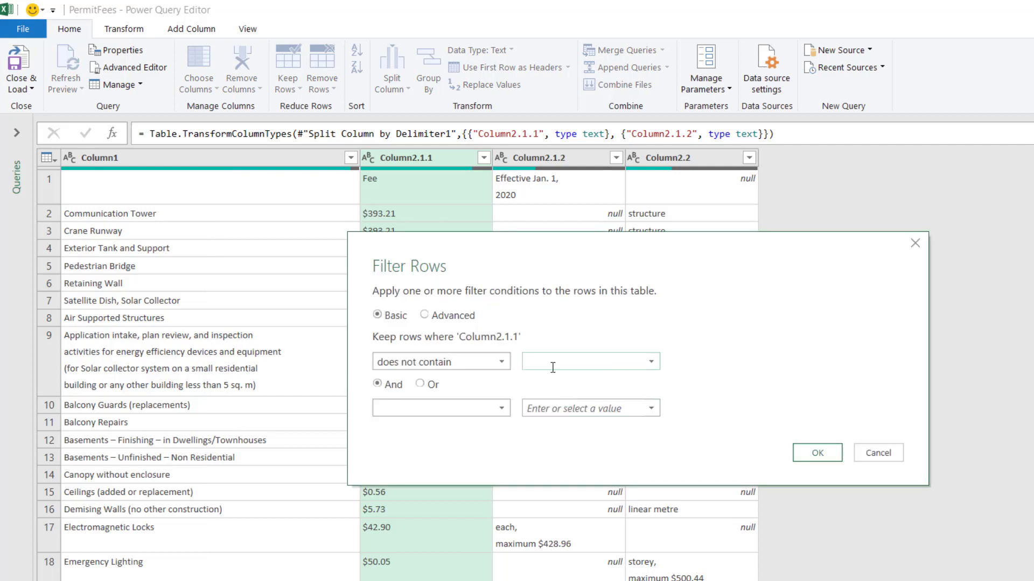
pyautogui.write('Fee')
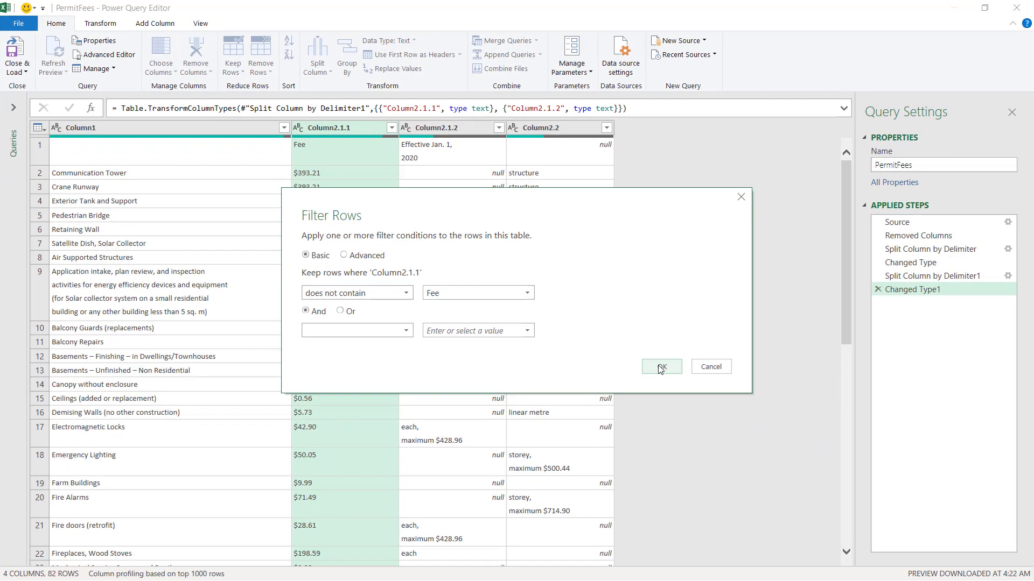
pyautogui.click(661, 367)
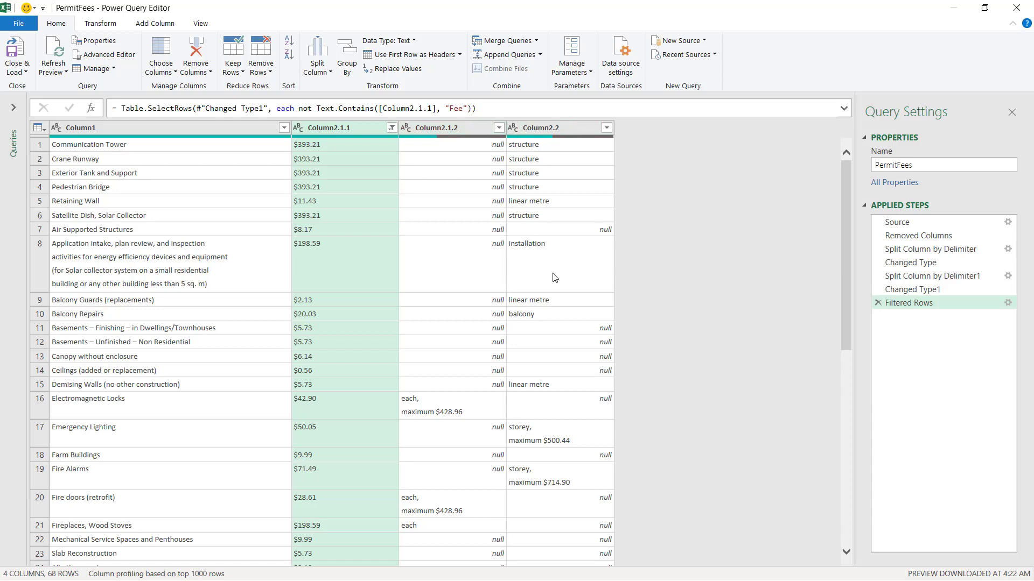
# Replace null with an empty value in both Column2.1.2 and Column2.2.
pyautogui.click(460, 127)
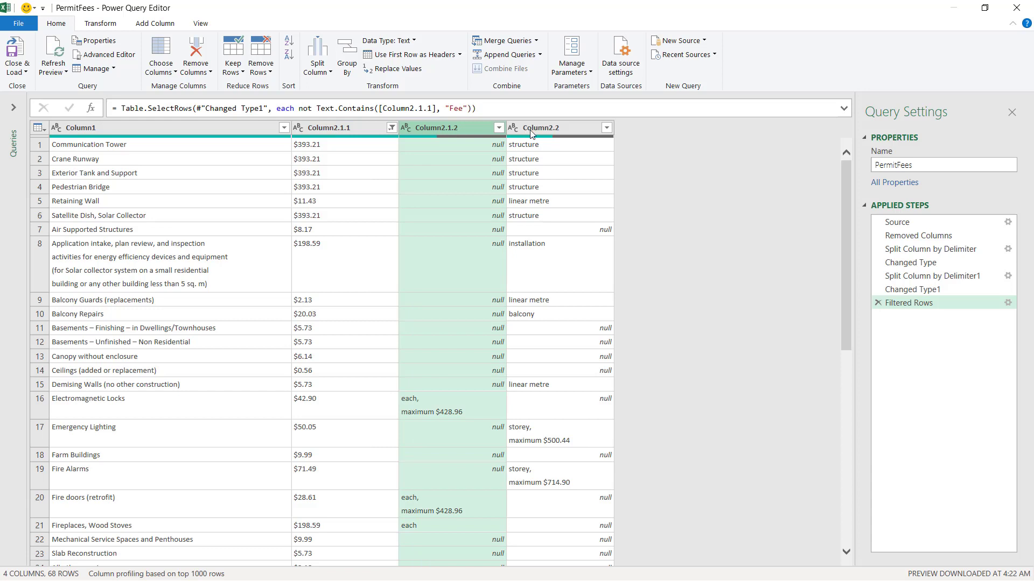
pyautogui.keyDown('ctrl'); pyautogui.click(574, 130); pyautogui.keyUp('ctrl')
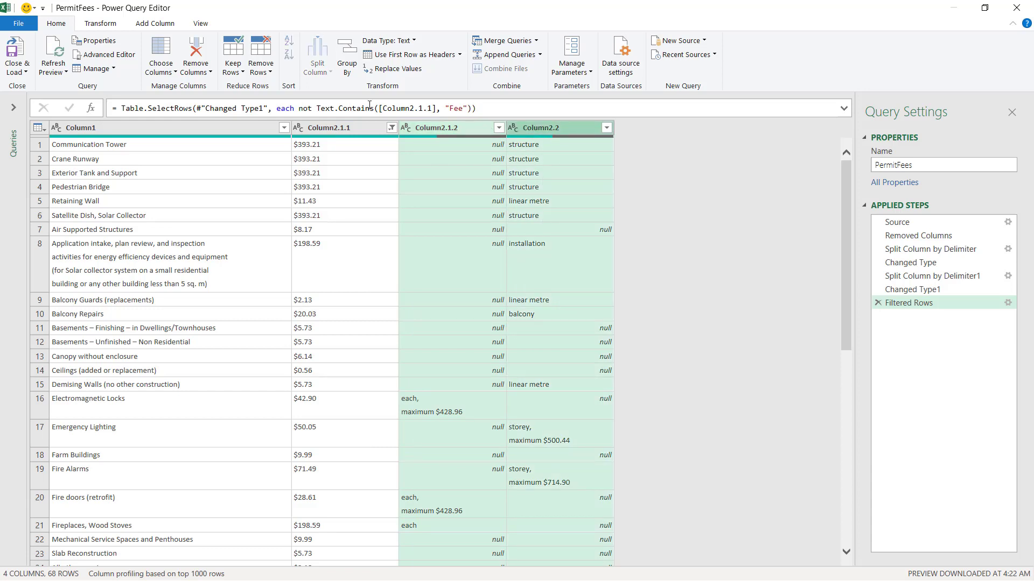
pyautogui.click(397, 69)
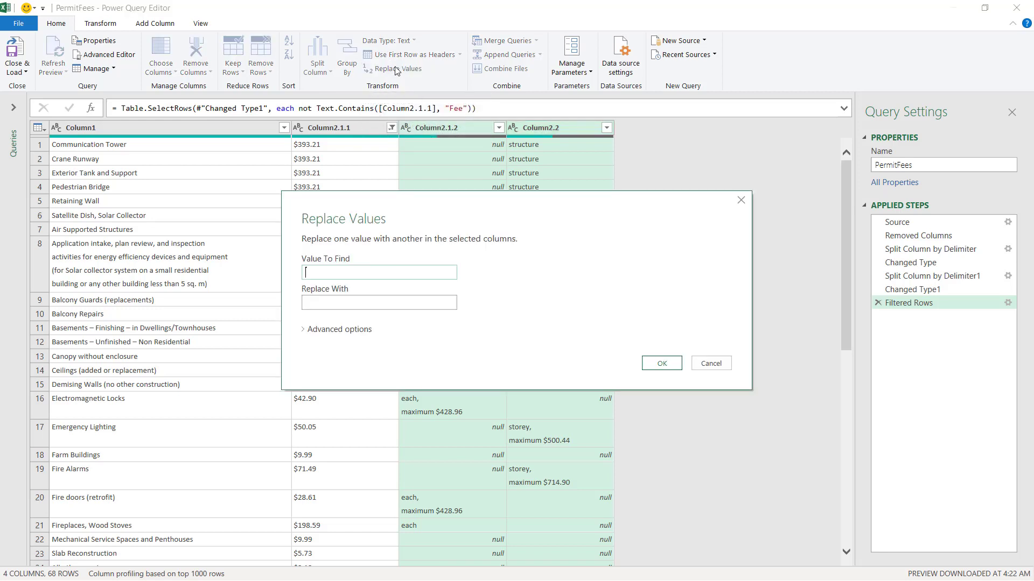
pyautogui.write('null')
pyautogui.click(658, 365)
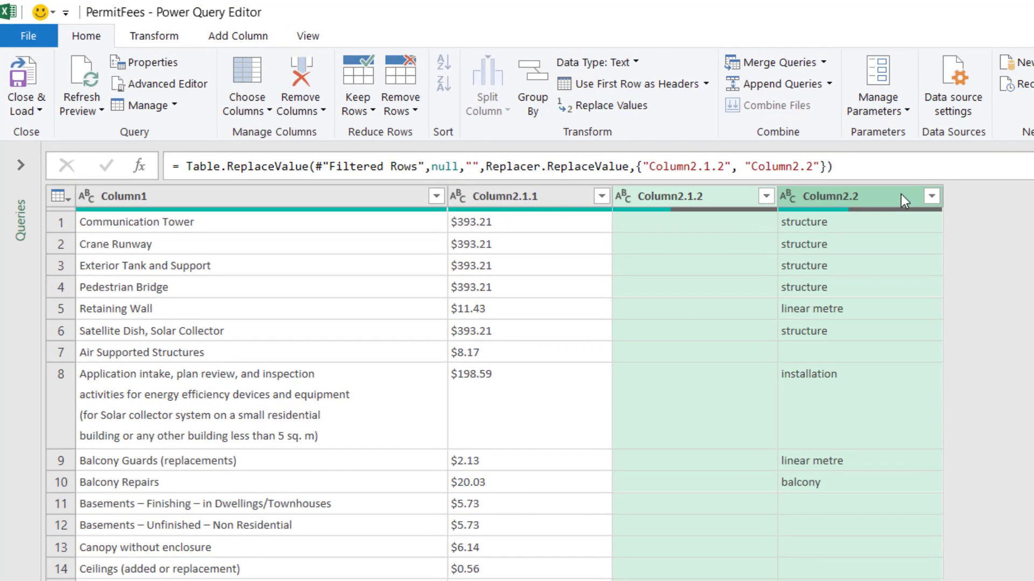
# Add a new column named Notes that merges Column2.1.2 and Column2.2 with a space as separator.
pyautogui.click(225, 35)
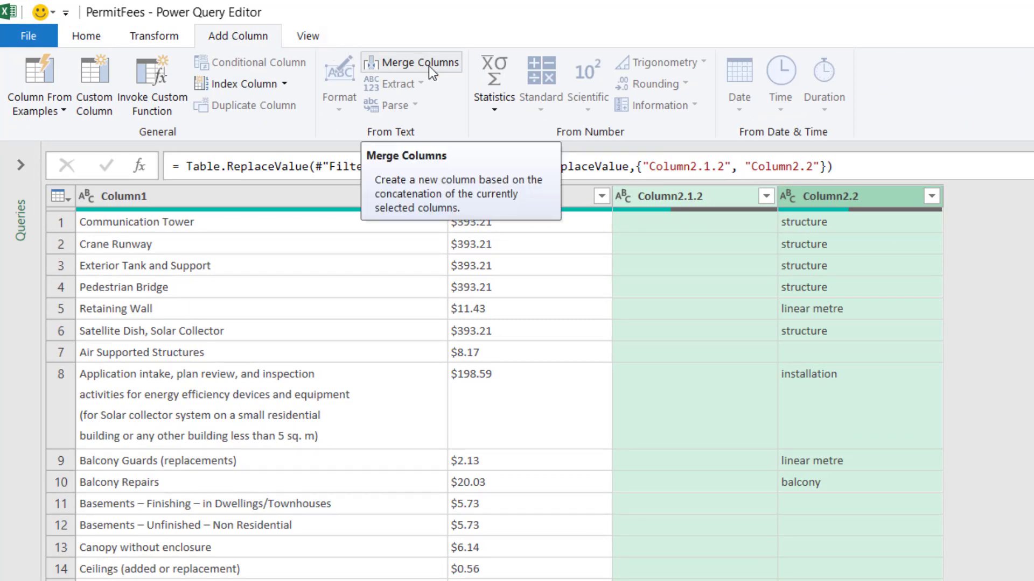
pyautogui.click(429, 65)
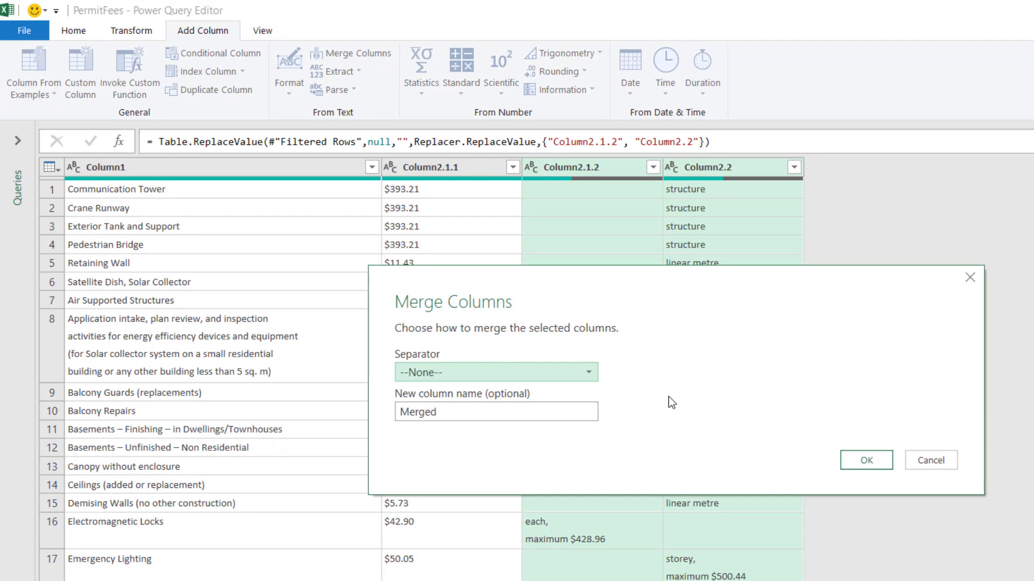
pyautogui.click(587, 374)
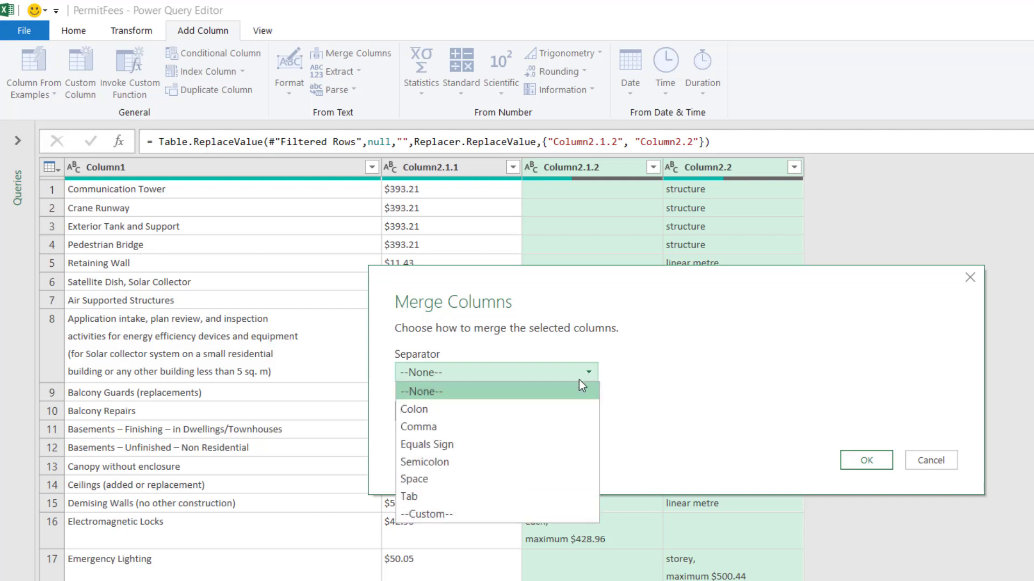
pyautogui.click(415, 479)
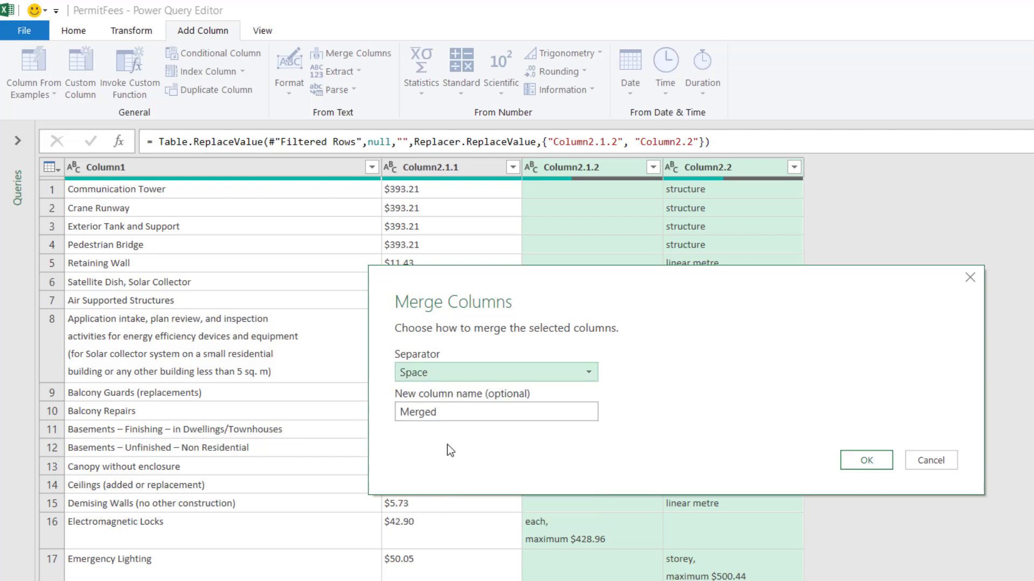
pyautogui.doubleClick(457, 407)
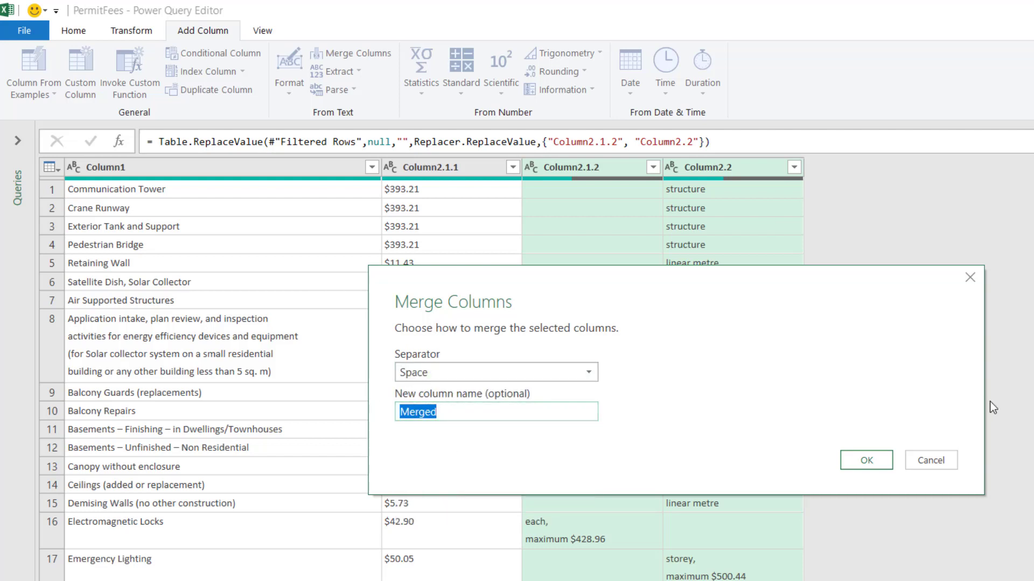
pyautogui.write('Notes')
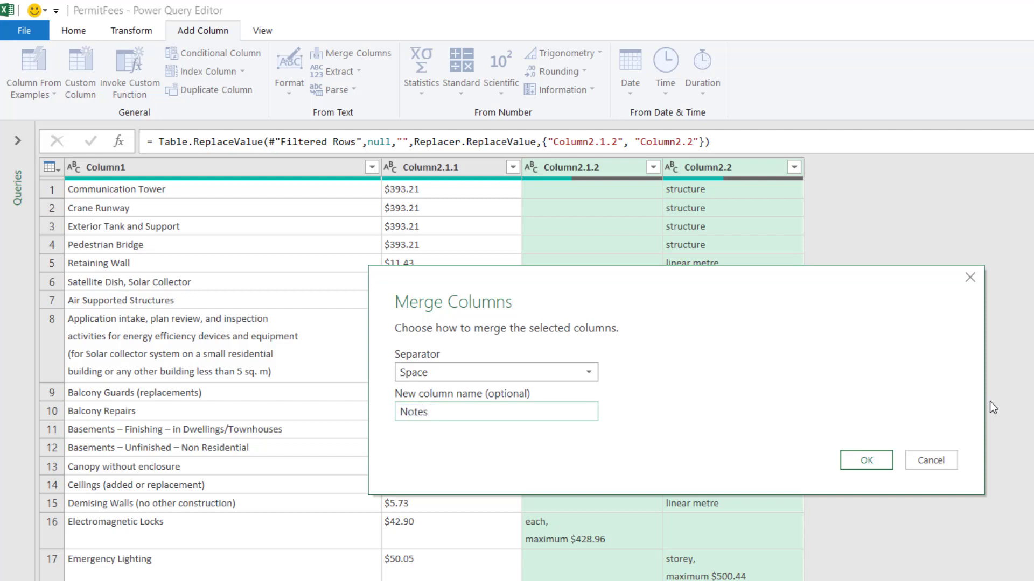
pyautogui.click(866, 460)
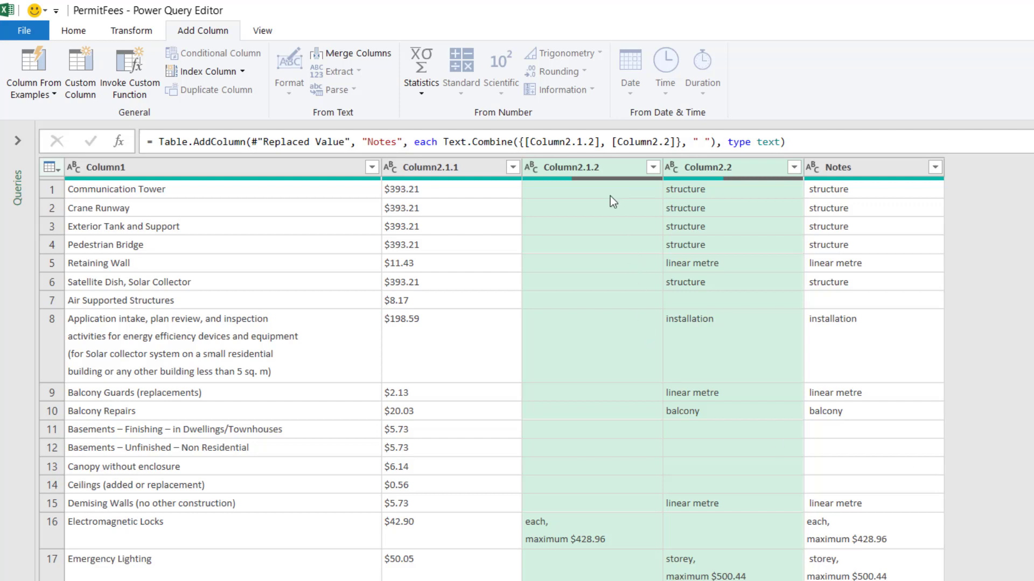
# Remove the source columns Column2.1.2 and Column2.2 and check the remaining rows of the table.
pyautogui.rightClick(604, 165)
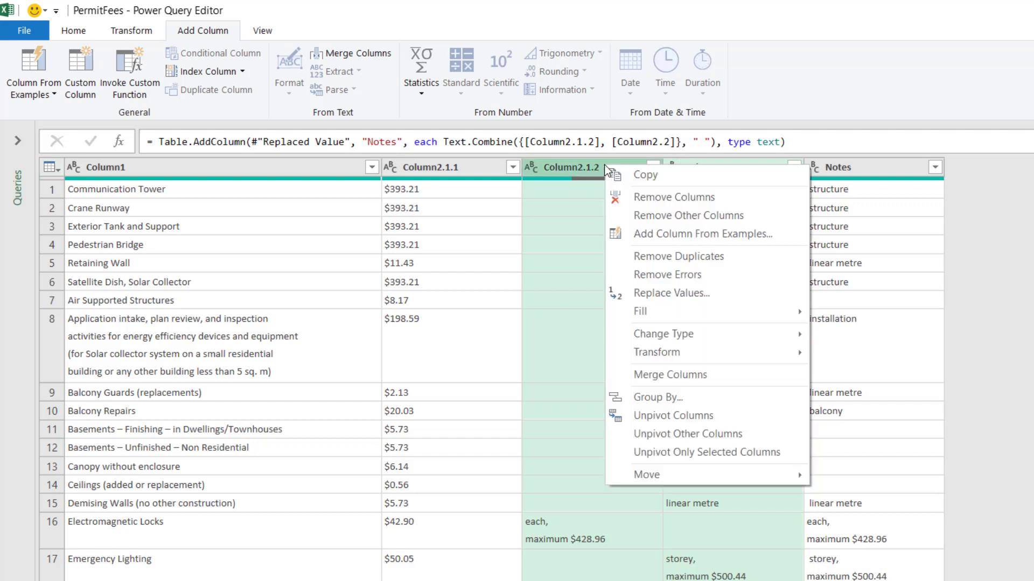
pyautogui.click(679, 197)
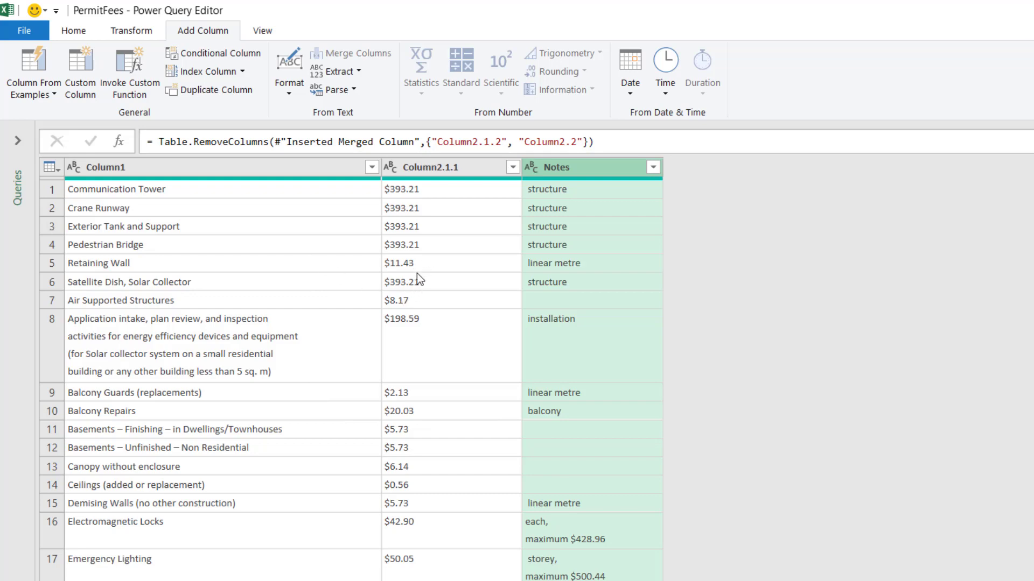
pyautogui.scroll(-13, 418, 286)
pyautogui.scroll(-1, 416, 282)
pyautogui.scroll(15, 416, 282)
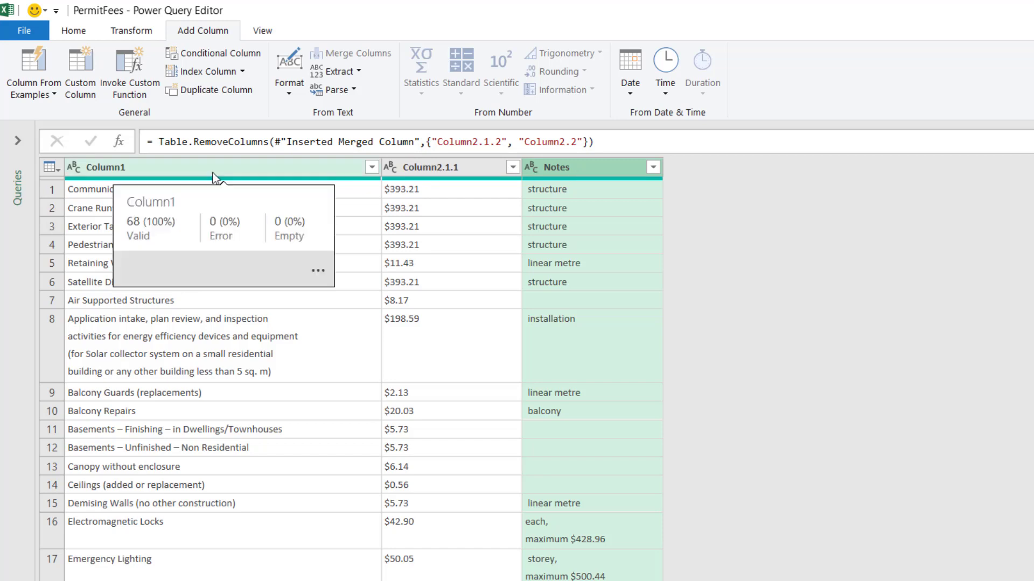
# Rename Column1, which holds the permit descriptions, as Construction.
pyautogui.click(206, 170)
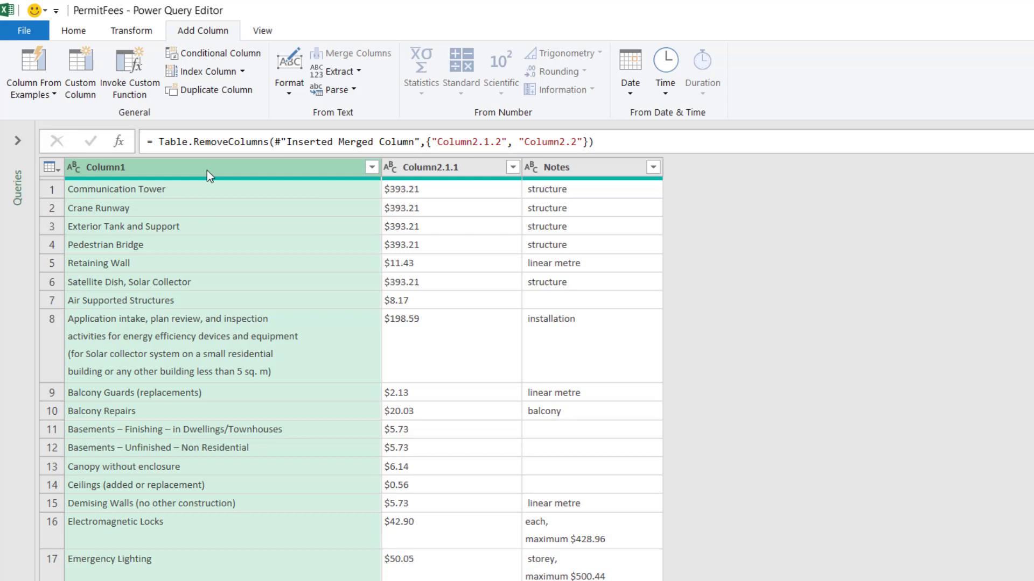
pyautogui.press('F2')
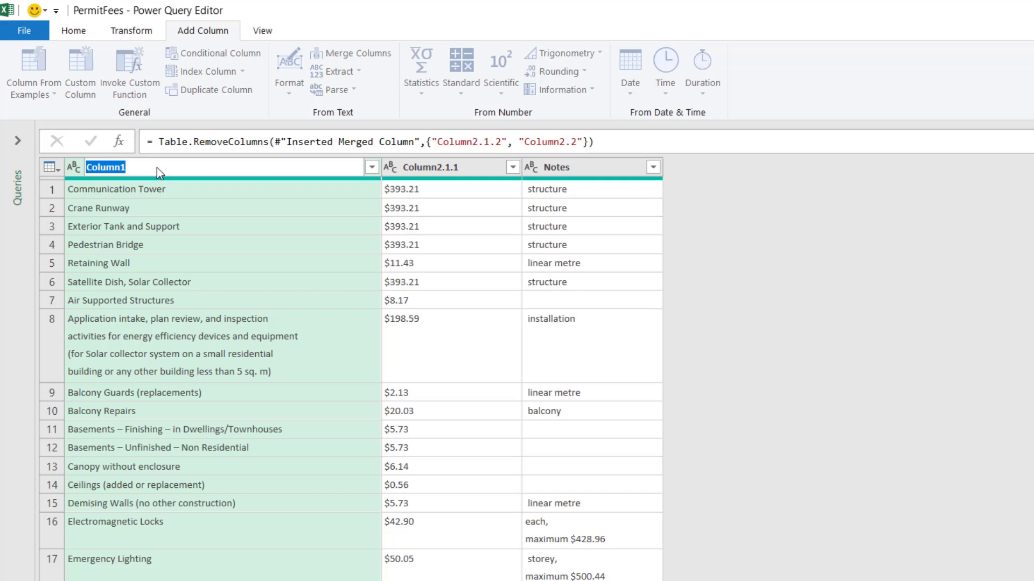
pyautogui.write('Construction')
pyautogui.press('Return')
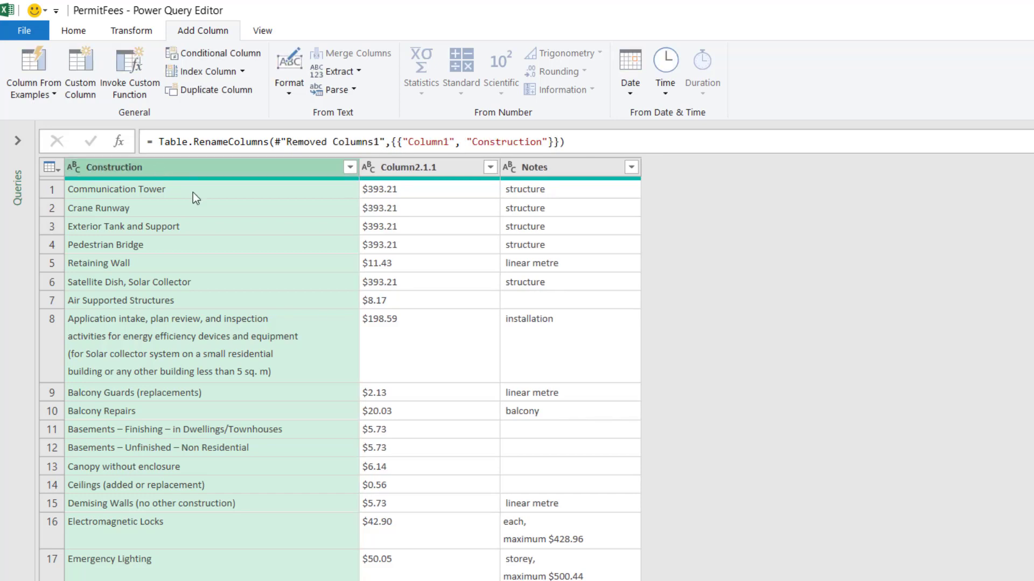
# Rename Column2.1.1, which holds the dollar amounts, as Fees and change its data type to Currency.
pyautogui.click(407, 169)
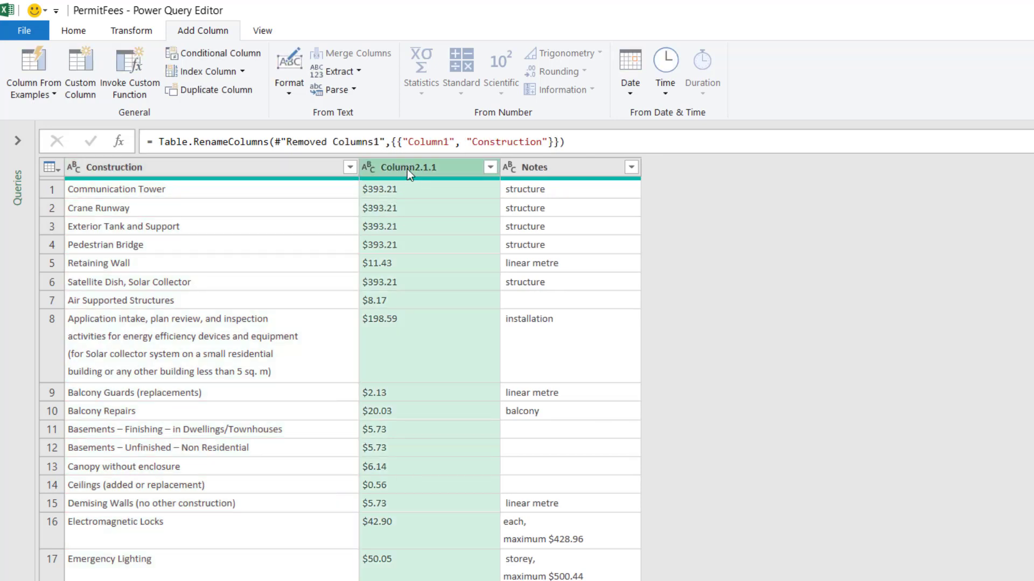
pyautogui.press('F2')
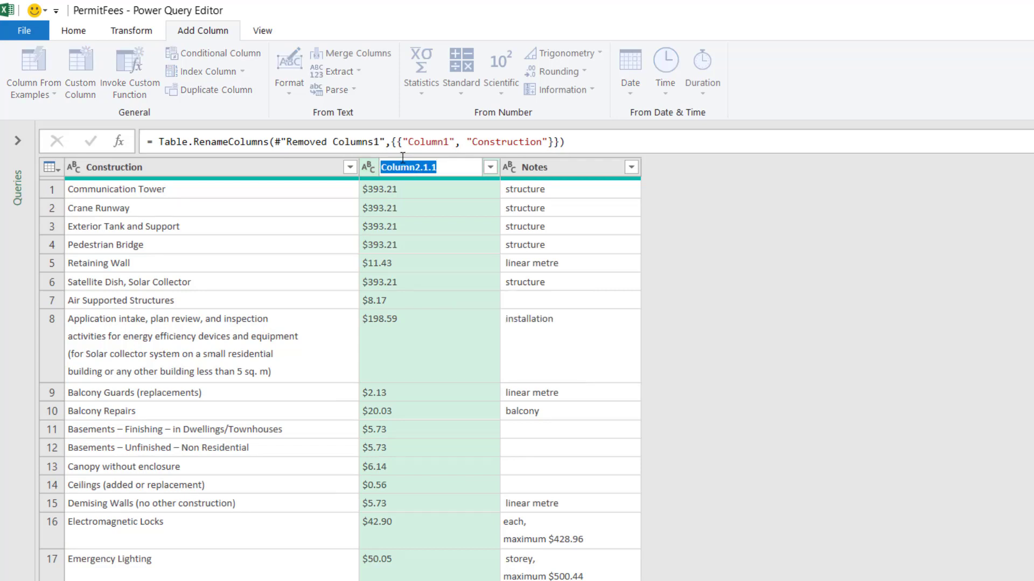
pyautogui.write('Fees')
pyautogui.press('Return')
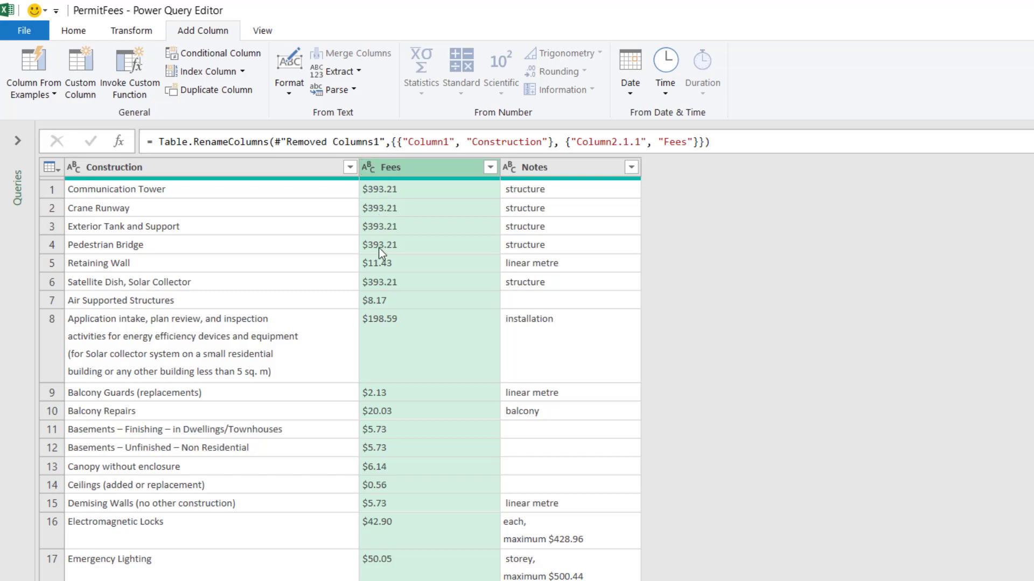
pyautogui.click(372, 167)
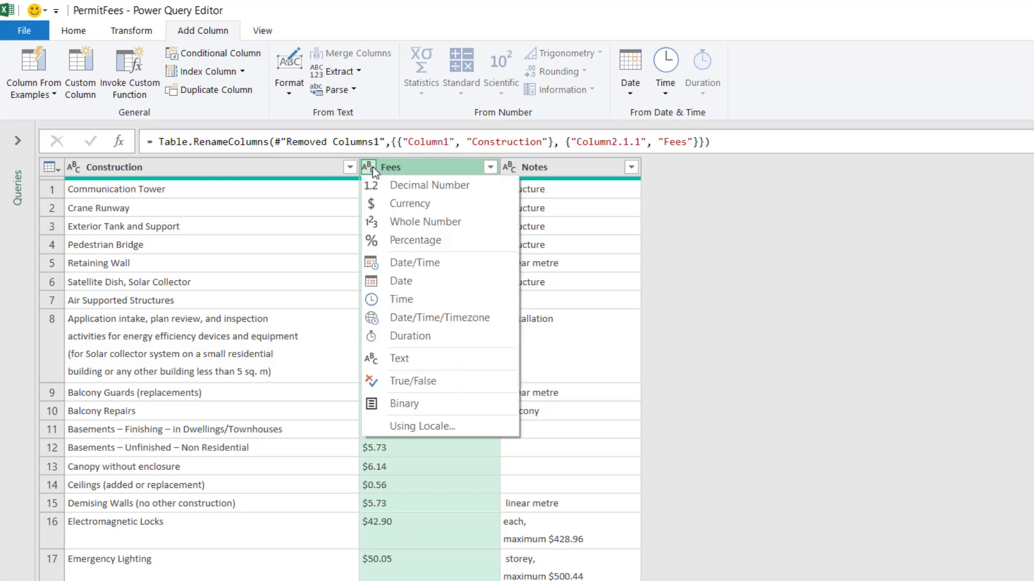
pyautogui.click(432, 207)
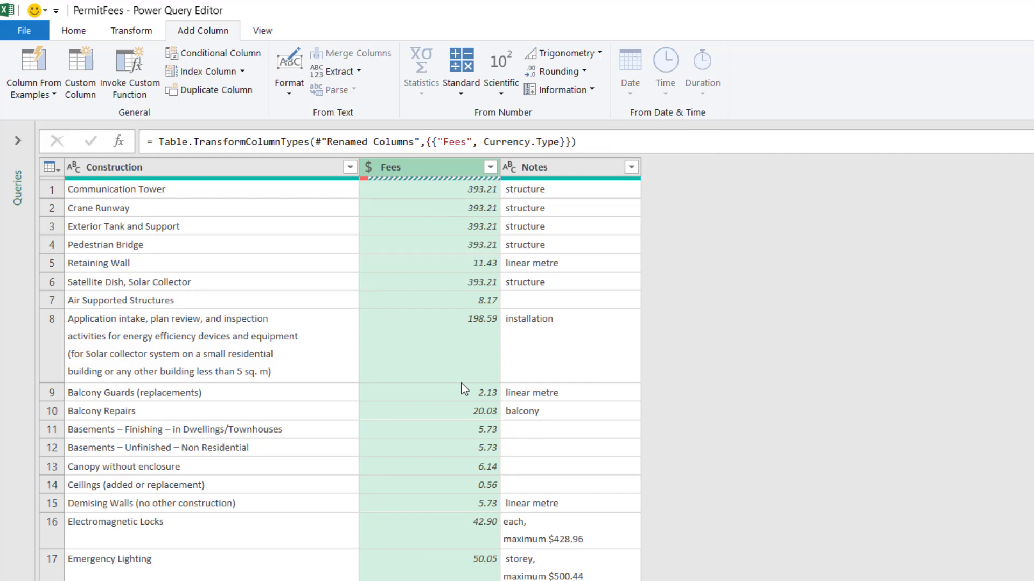
# Check the converted values in the Fees column and remove the rows containing errors.
pyautogui.scroll(-15, 455, 381)
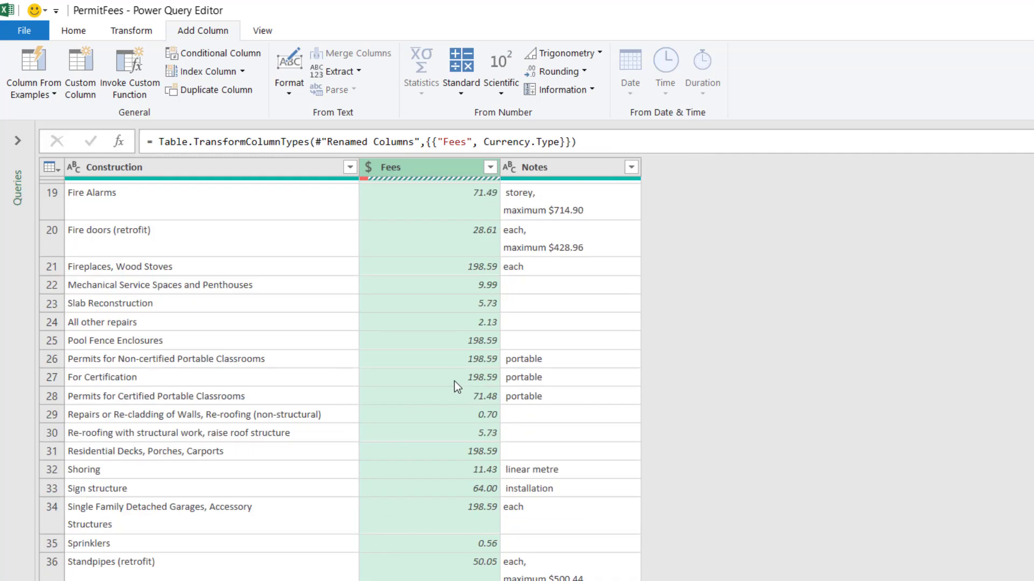
pyautogui.scroll(9, 454, 381)
pyautogui.scroll(-1, 419, 535)
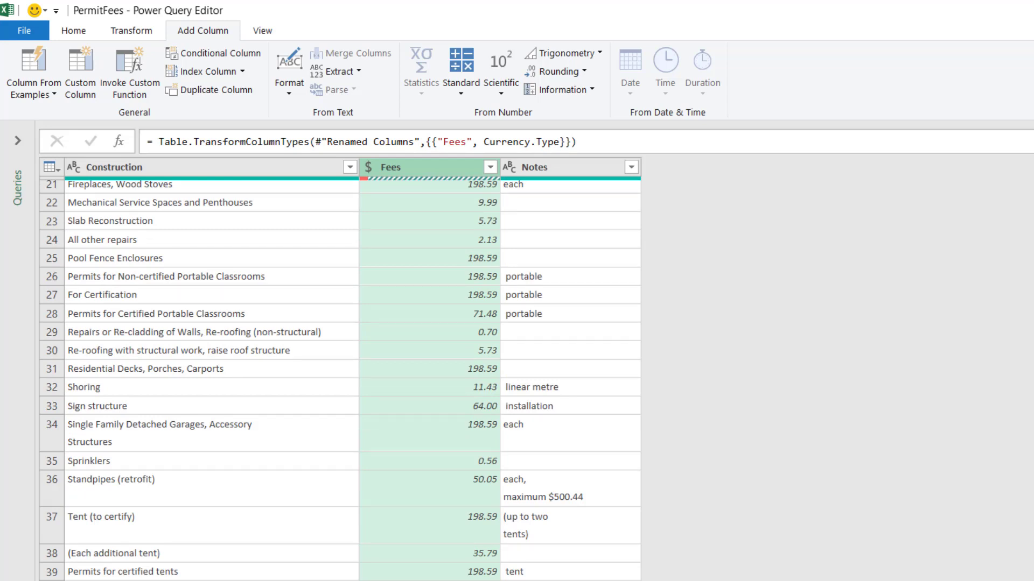
pyautogui.scroll(7, 404, 353)
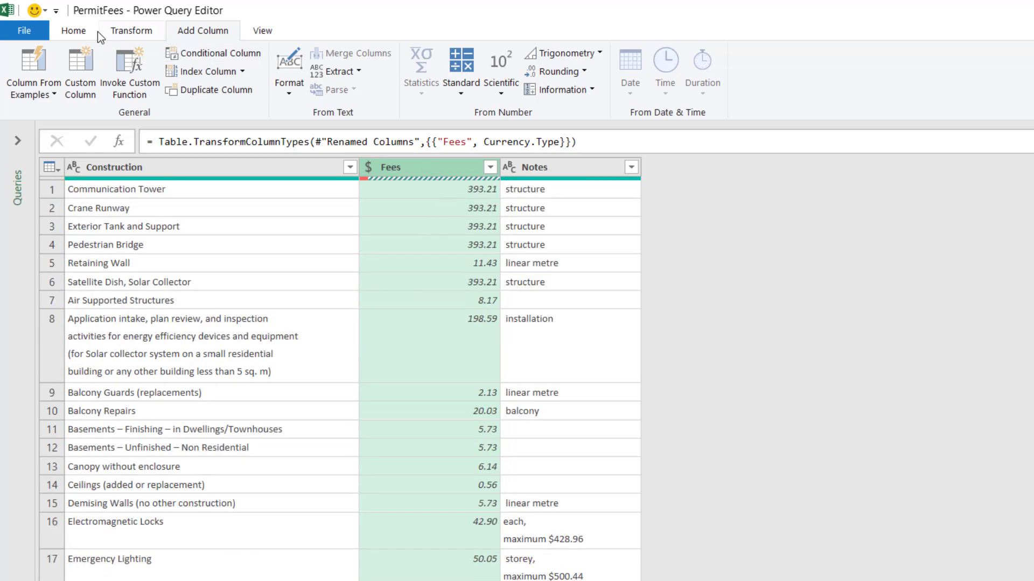
pyautogui.click(82, 35)
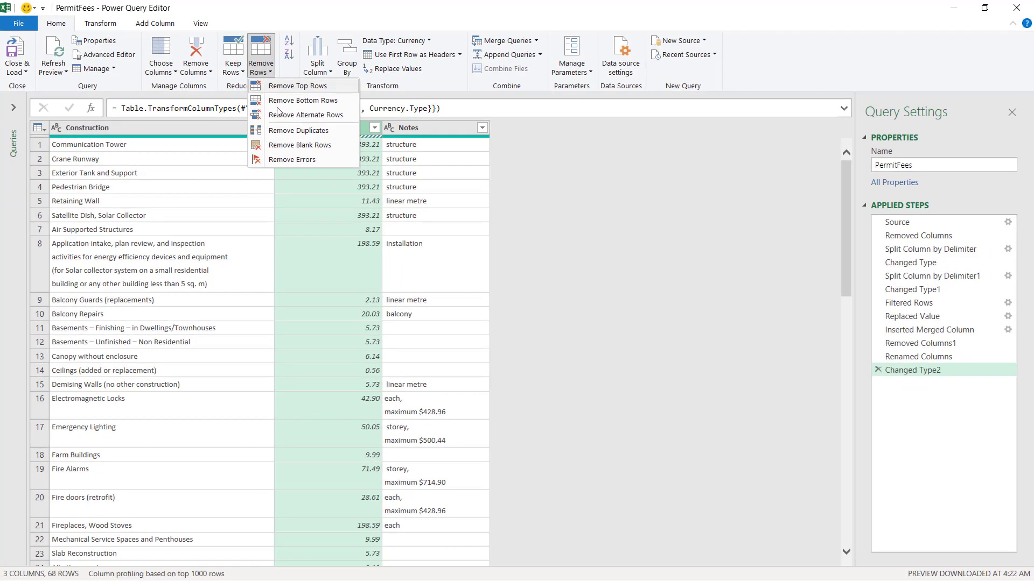
pyautogui.click(282, 164)
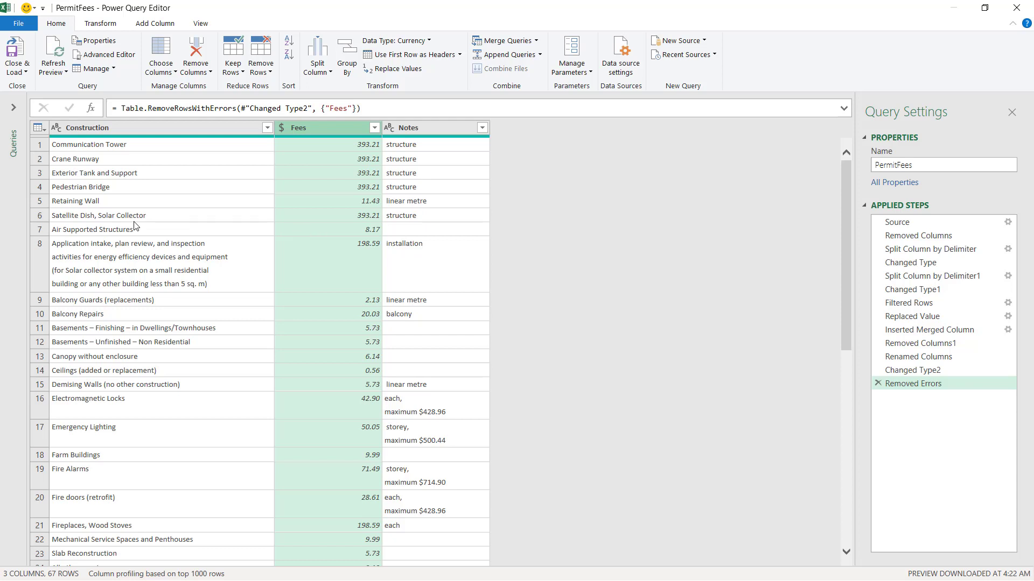
# Close the query editor and load the queries to Excel as connections only.
pyautogui.click(25, 73)
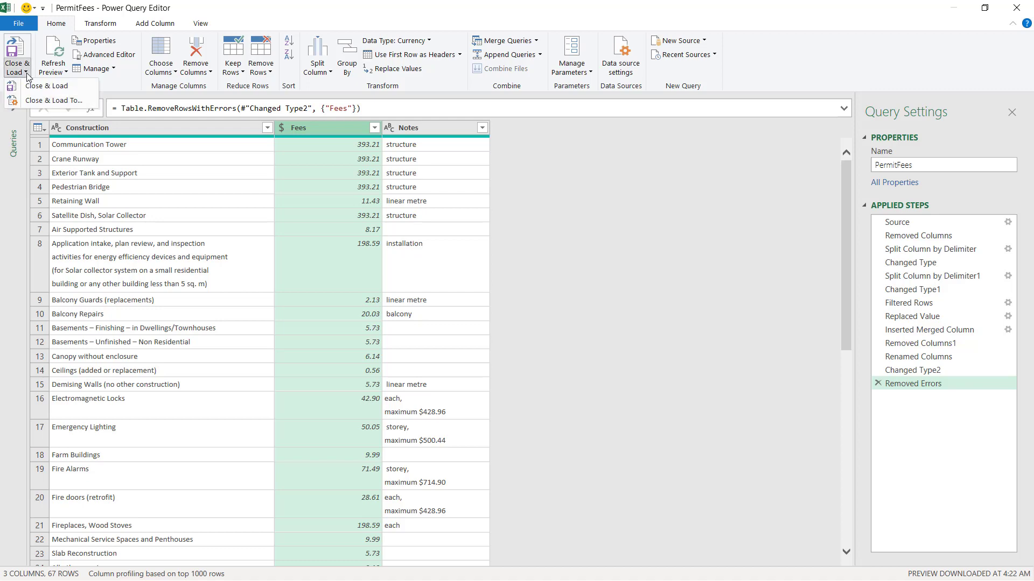
pyautogui.click(43, 102)
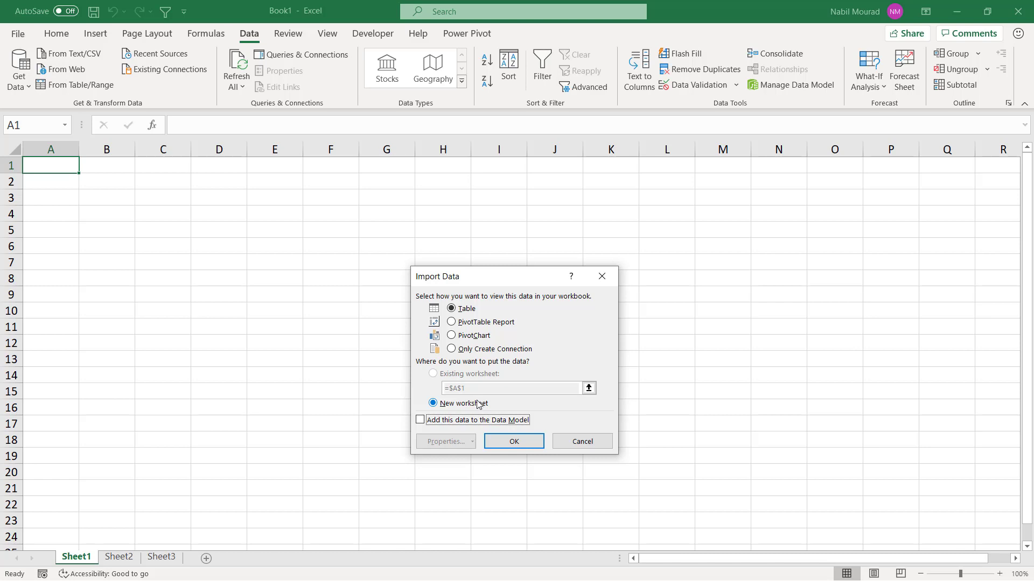
pyautogui.click(452, 350)
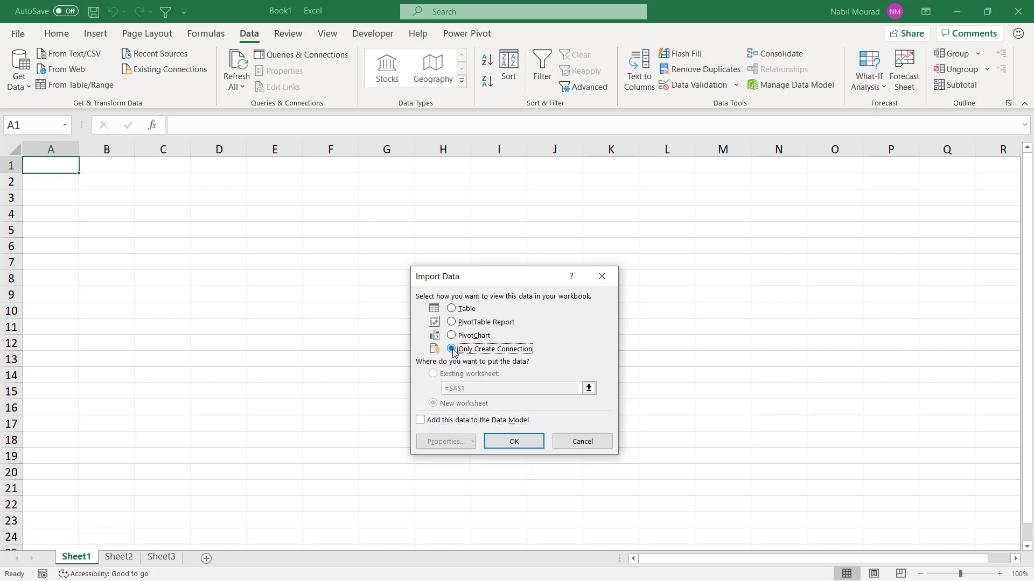
pyautogui.click(518, 444)
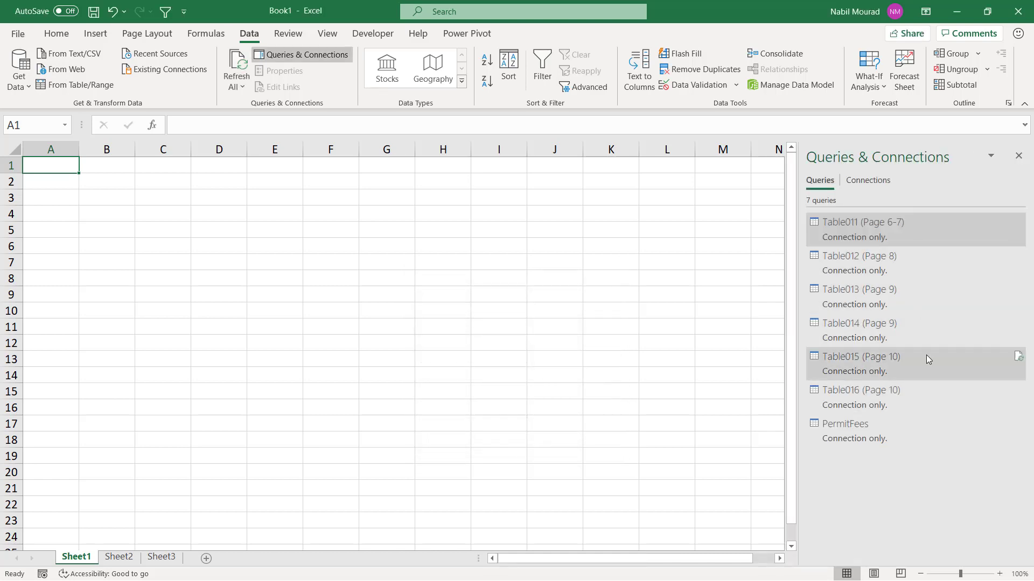
# Load the PermitFees query as a table into the existing worksheet Sheet1 at cell A1.
pyautogui.moveTo(857, 439)
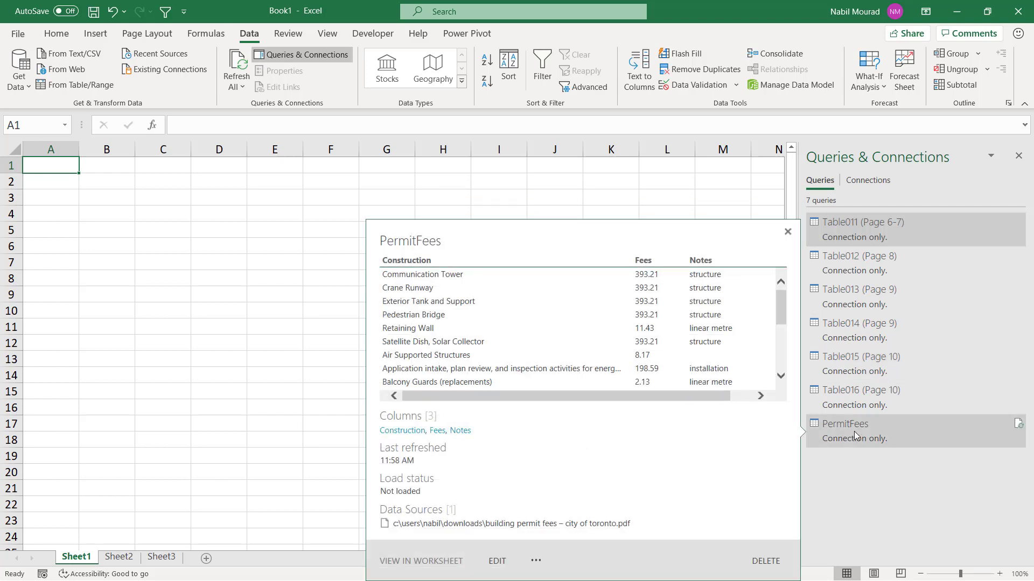
pyautogui.rightClick(855, 435)
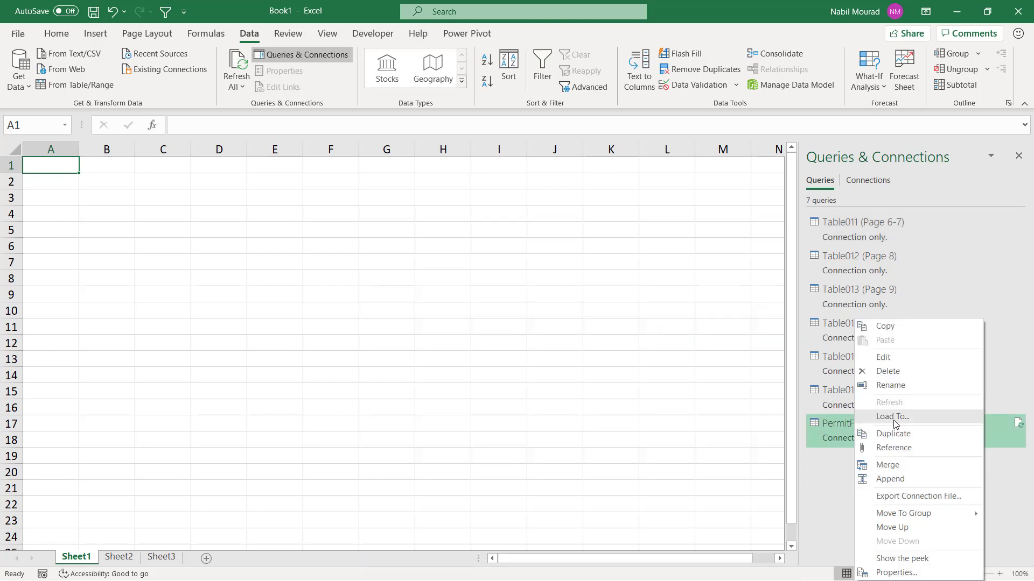
pyautogui.click(893, 420)
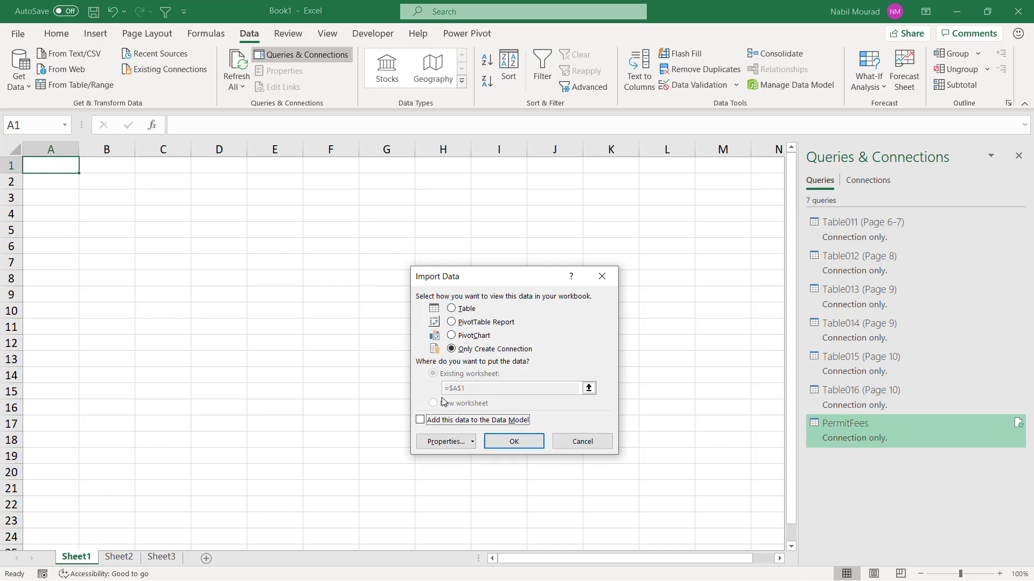
pyautogui.click(451, 308)
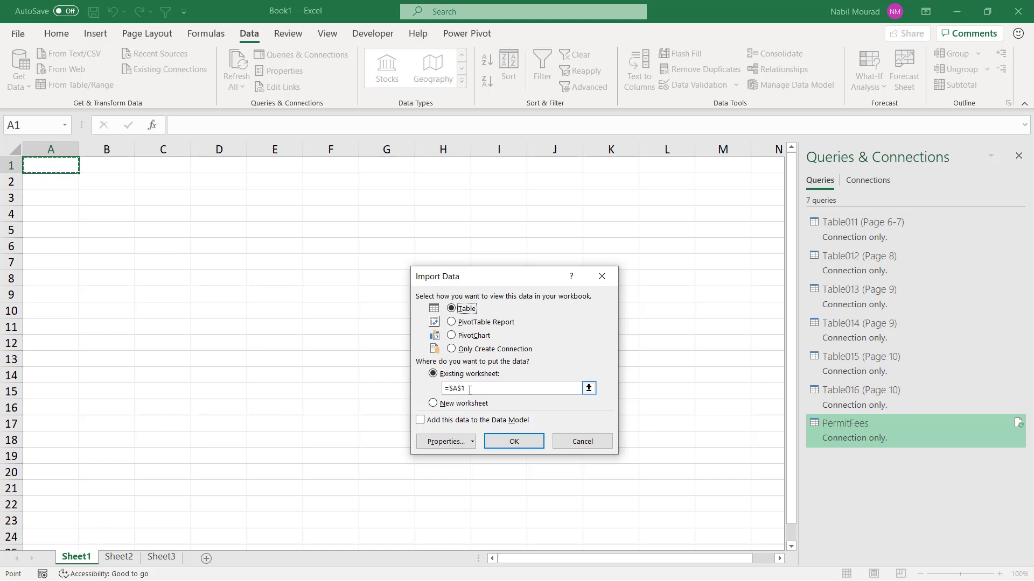
pyautogui.click(512, 441)
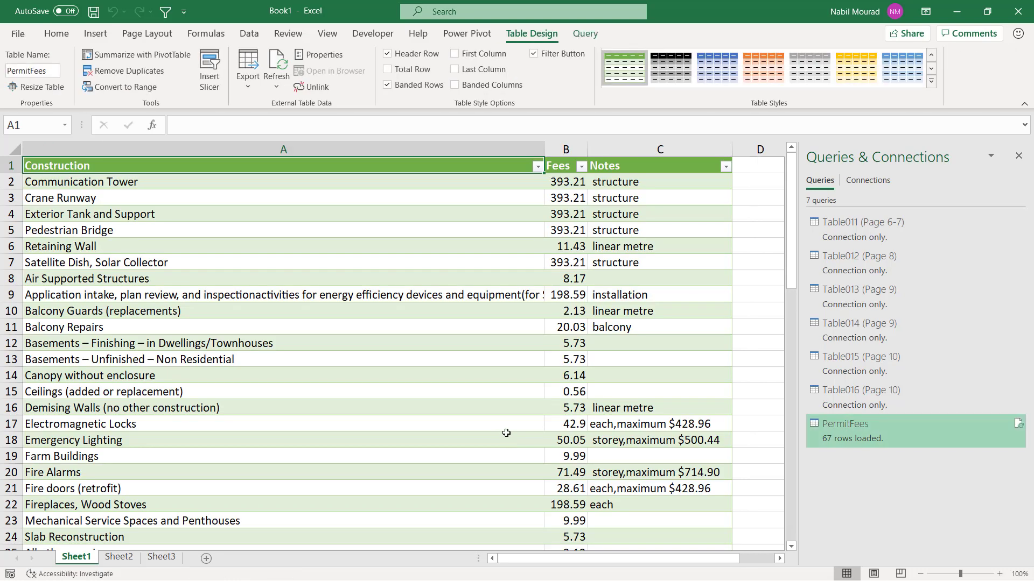
# Close the list of workbook queries and widen the Fees column of the loaded table.
pyautogui.click(1018, 156)
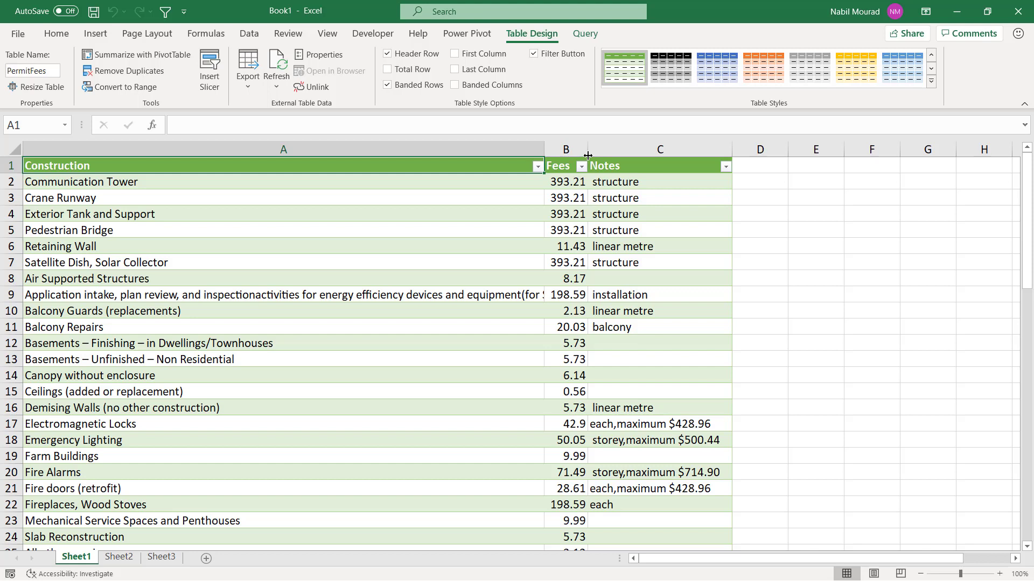
pyautogui.moveTo(587, 152); pyautogui.dragTo(629, 156)
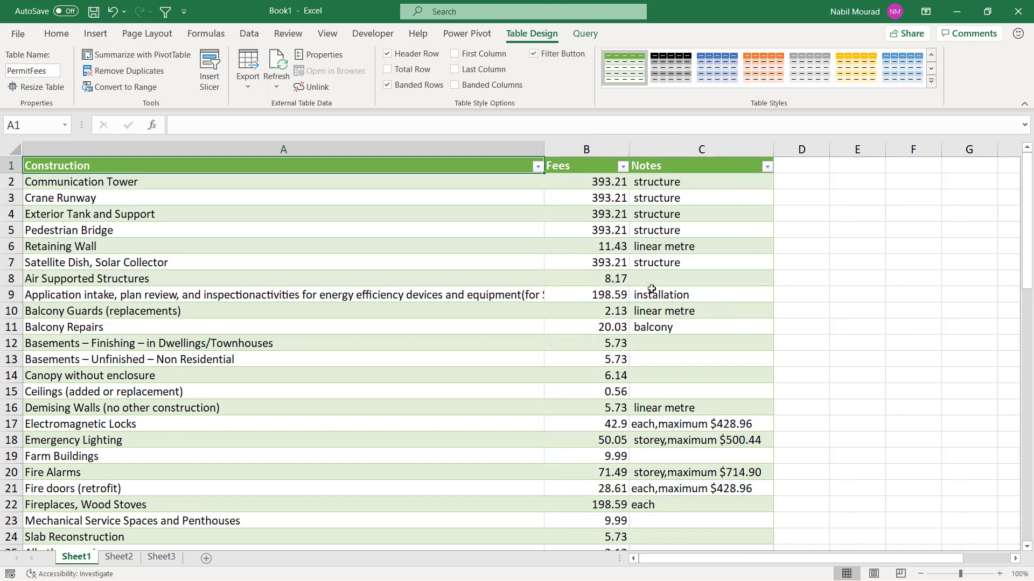